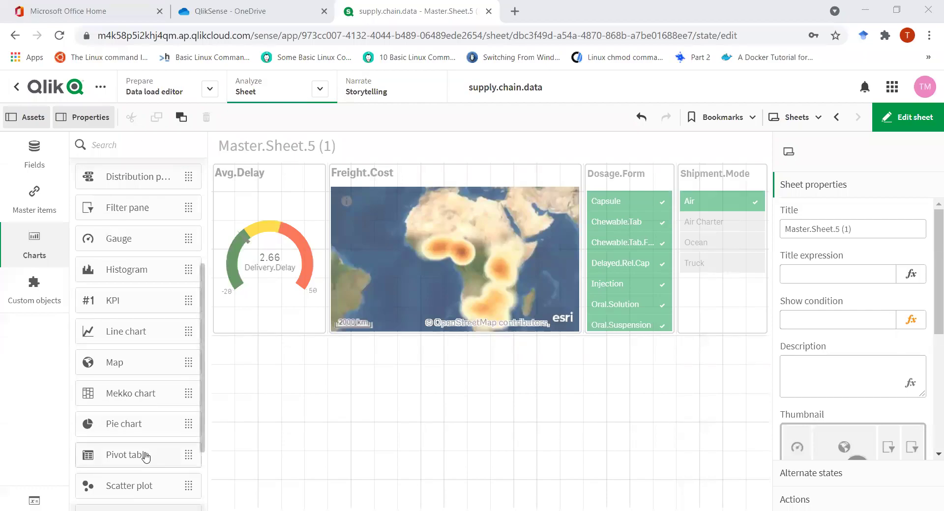
# Step: Drop a new pivot table onto Master.Sheet.5 below the Avg.Delay gauge
pyautogui.moveTo(309, 413); pyautogui.dragTo(309, 410)
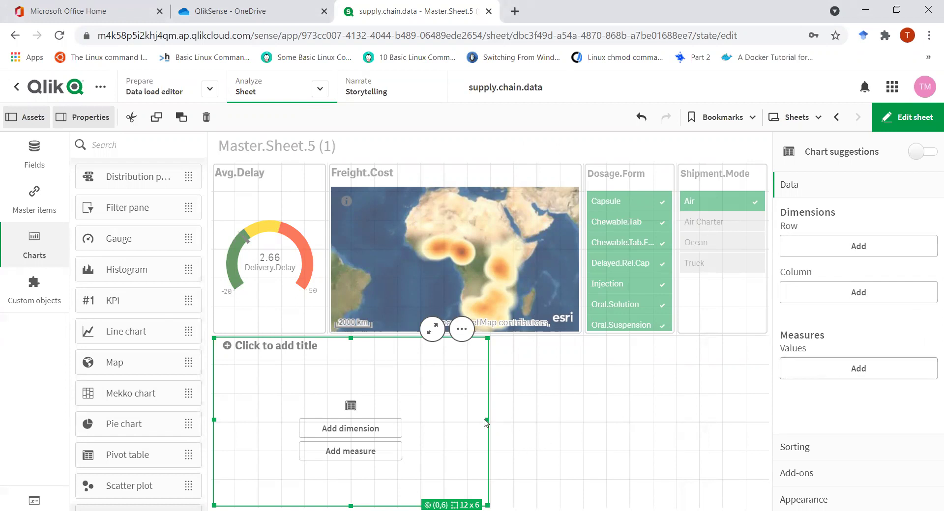
# Step: Narrow the table to 11x6 and add Brand rows, Manufacture.Site columns and Delivery.Delay as the measure
pyautogui.moveTo(487, 419); pyautogui.dragTo(469, 426)
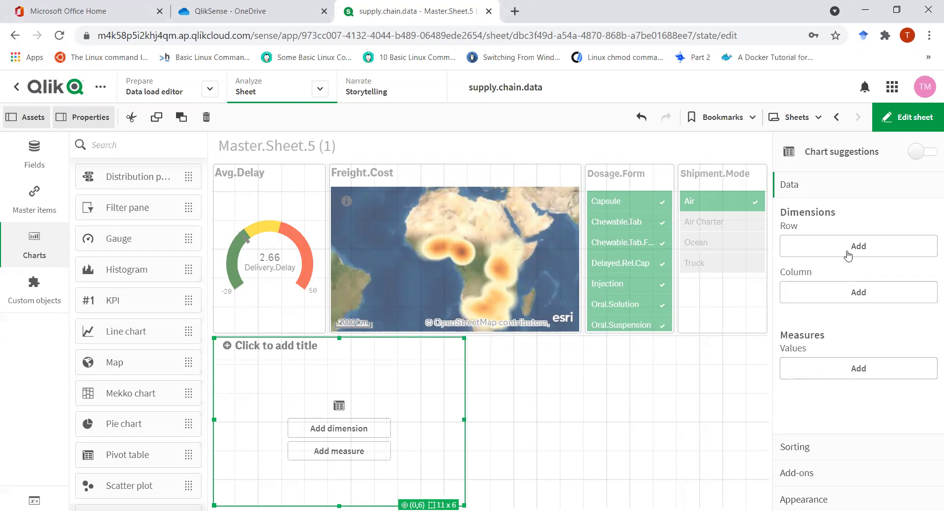
pyautogui.click(848, 255)
pyautogui.click(826, 328)
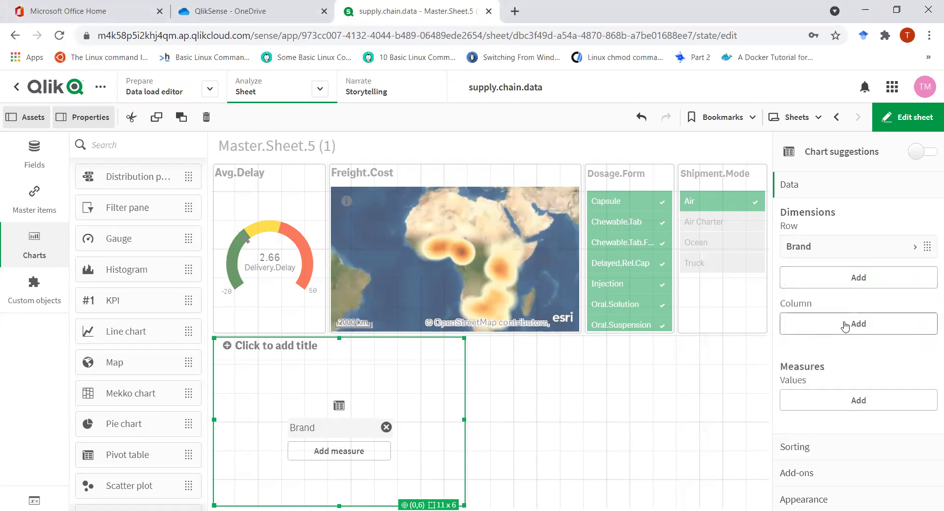
pyautogui.click(832, 332)
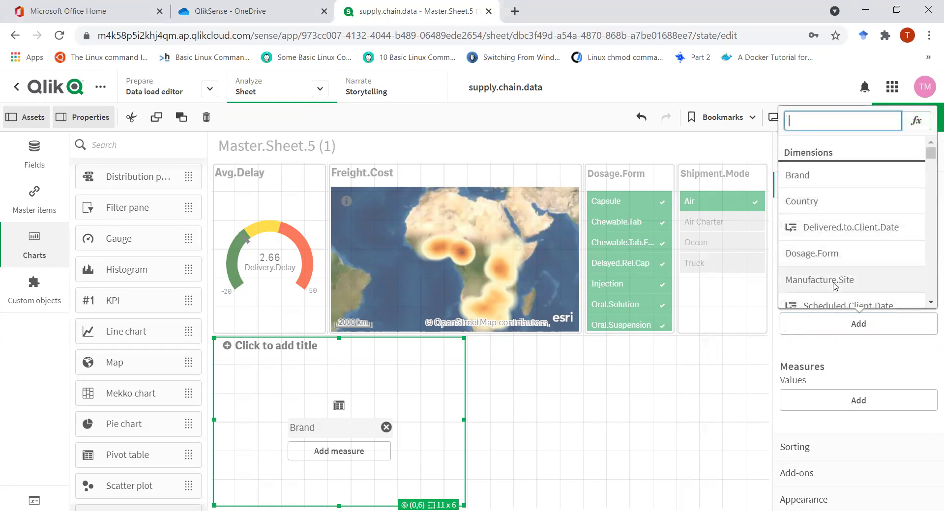
pyautogui.click(834, 281)
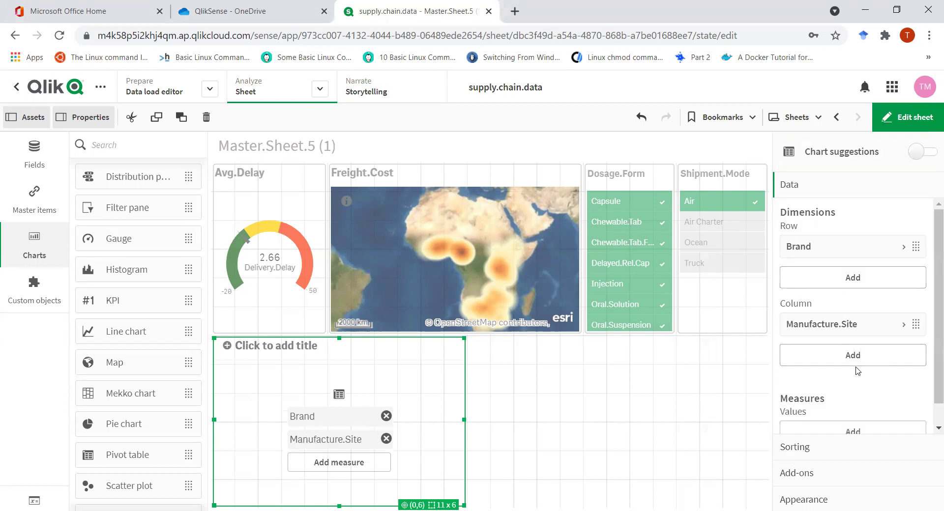
pyautogui.scroll(-1, 830, 418)
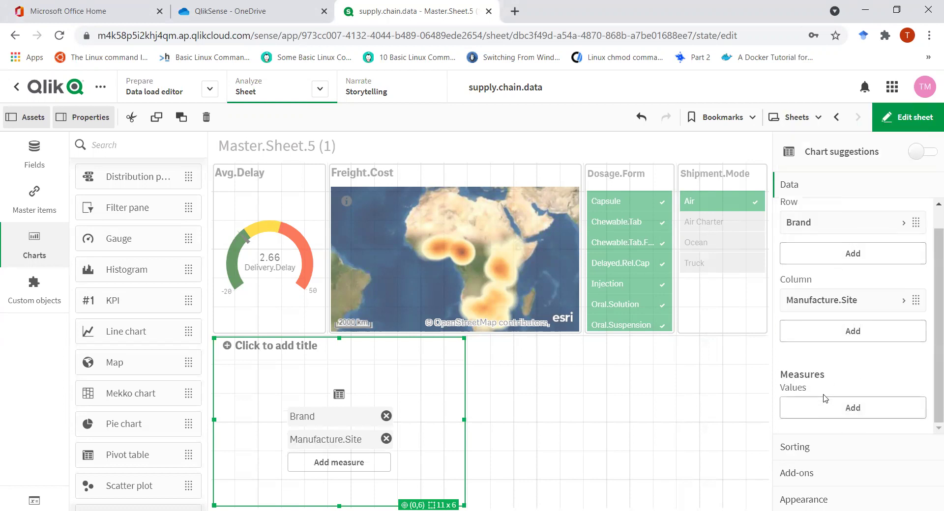
pyautogui.click(853, 409)
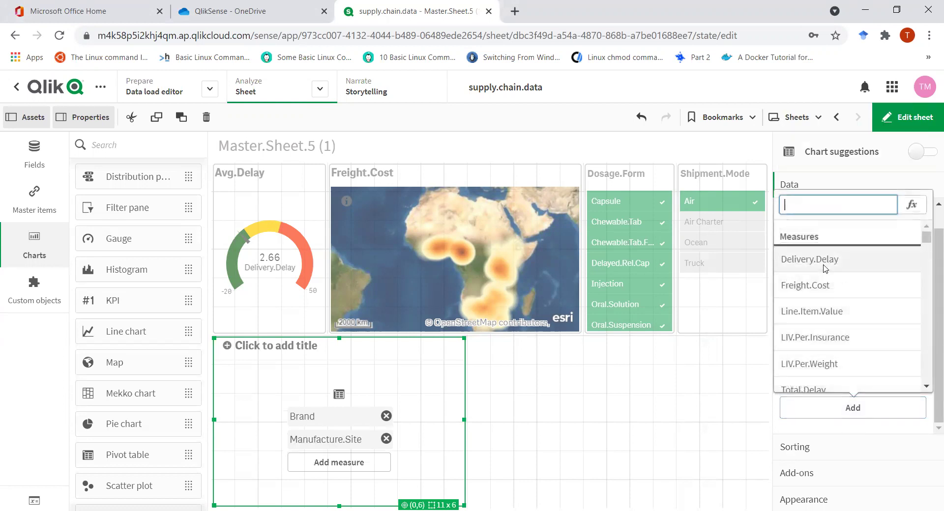
pyautogui.click(831, 261)
pyautogui.scroll(-1, 870, 397)
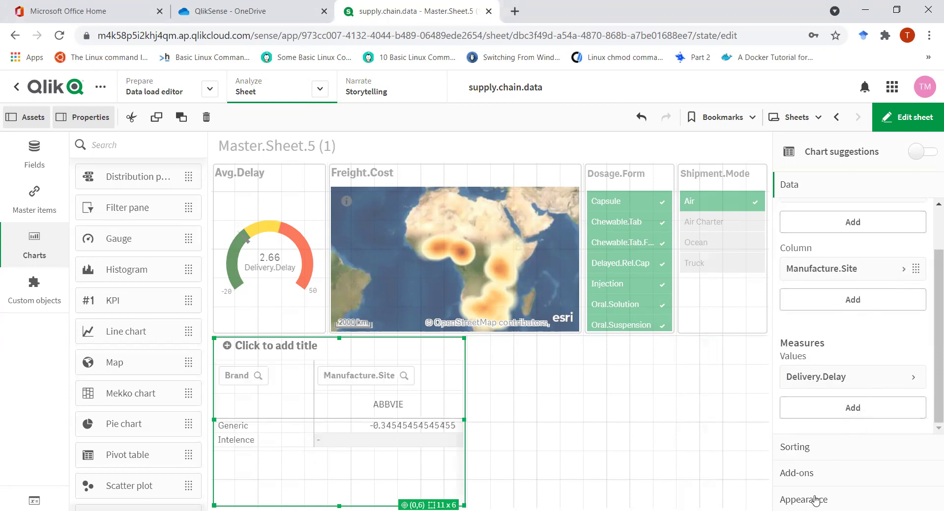
# Step: Open the Styling options under Appearance > Presentation, then go back without changes
pyautogui.click(816, 501)
pyautogui.scroll(-3, 853, 351)
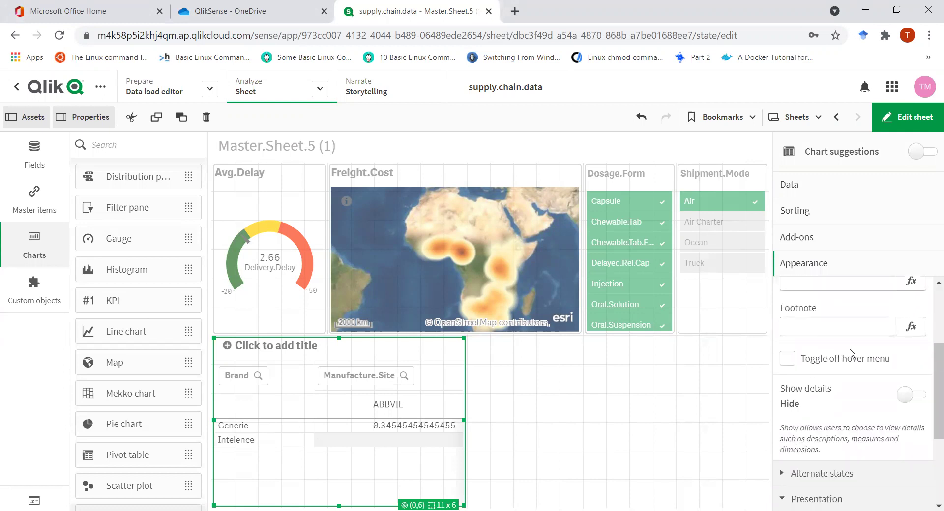
pyautogui.scroll(-4, 848, 387)
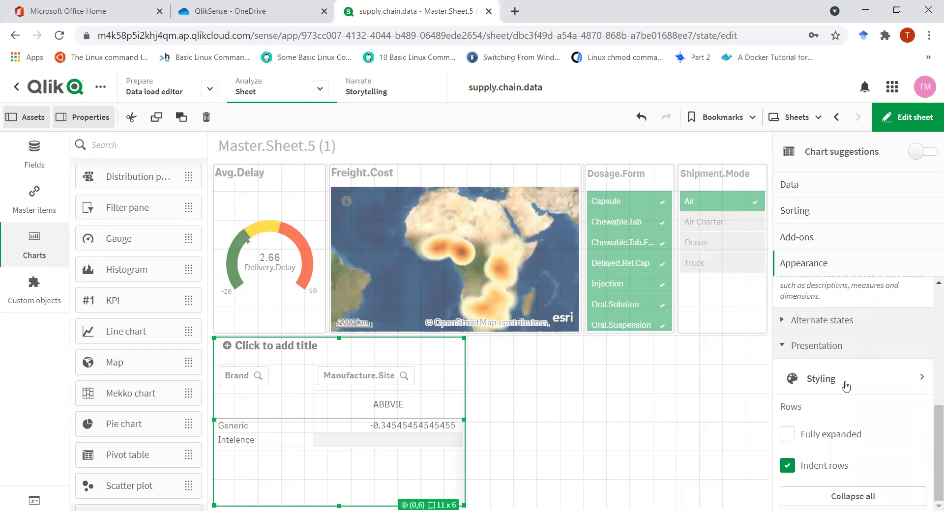
pyautogui.click(918, 382)
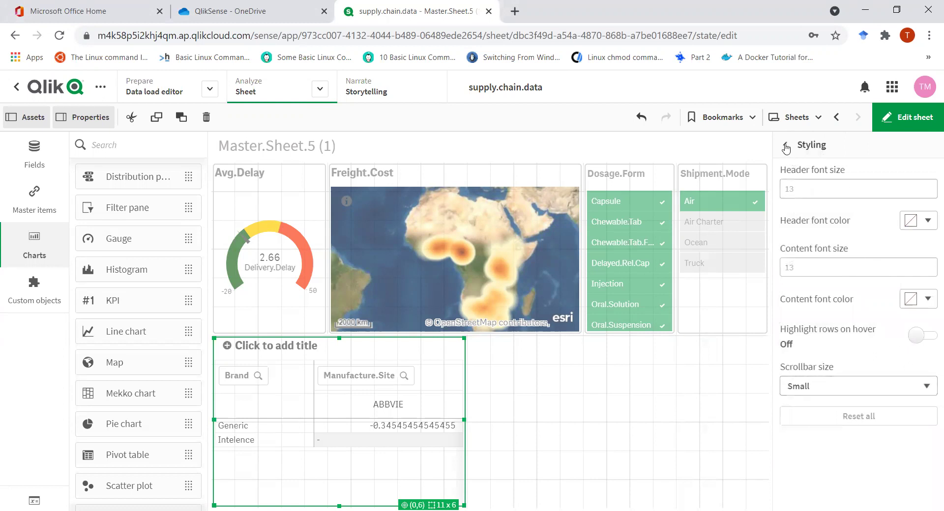
pyautogui.click(786, 147)
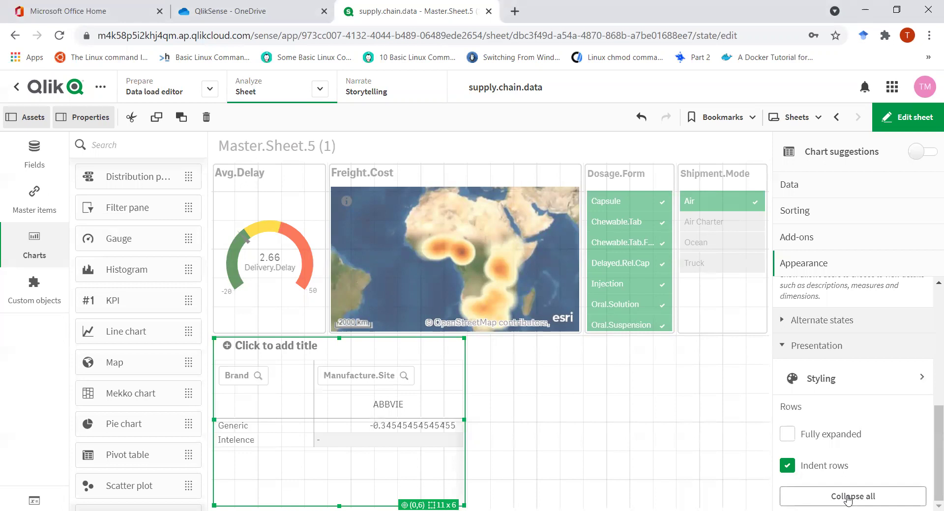
# Step: Leave edit mode and select all values in the Brand listbox
pyautogui.click(900, 123)
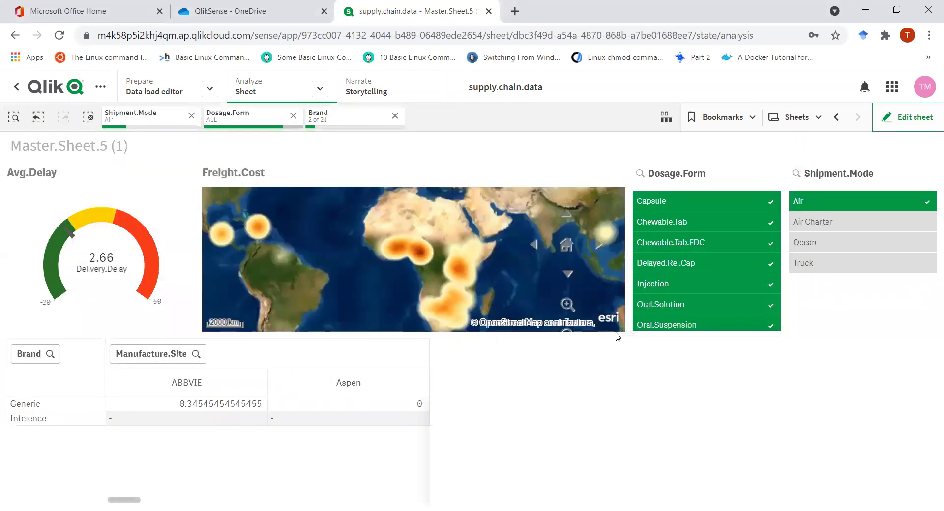
pyautogui.click(34, 353)
pyautogui.click(44, 195)
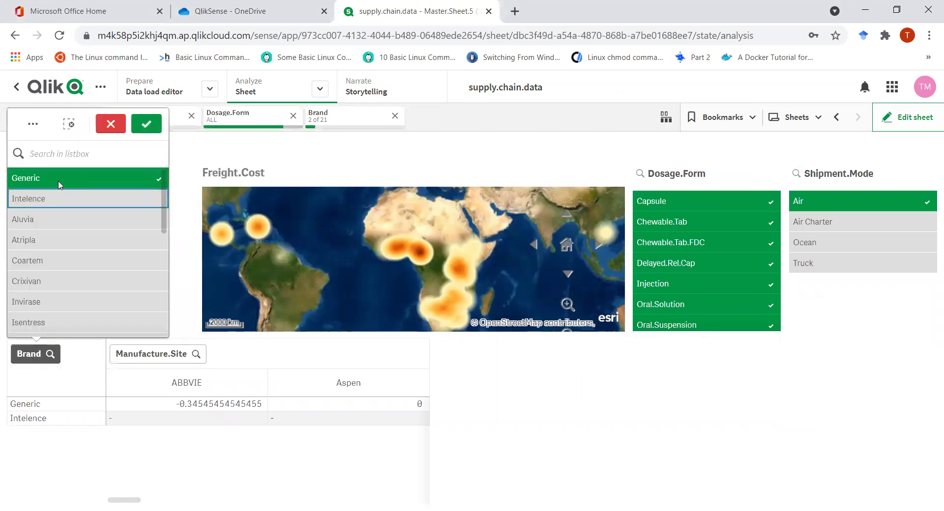
pyautogui.click(44, 177)
pyautogui.click(32, 129)
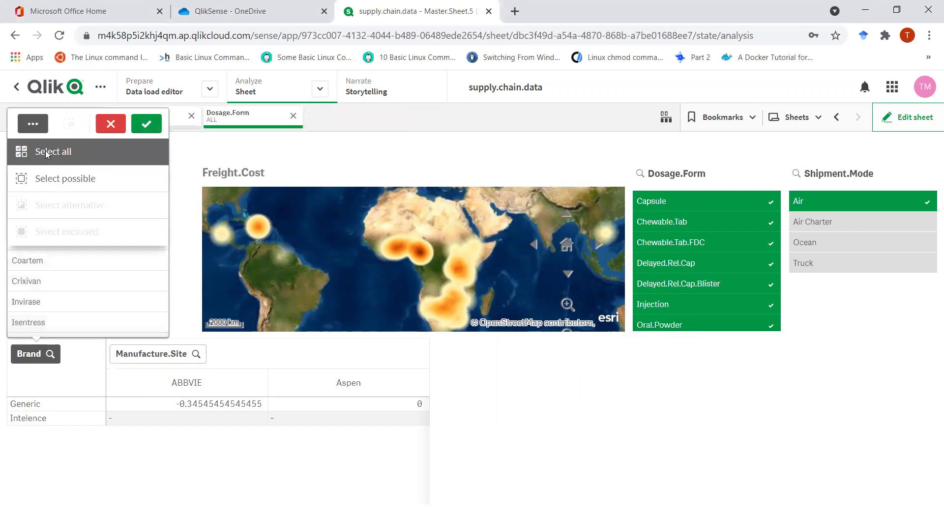
pyautogui.click(49, 150)
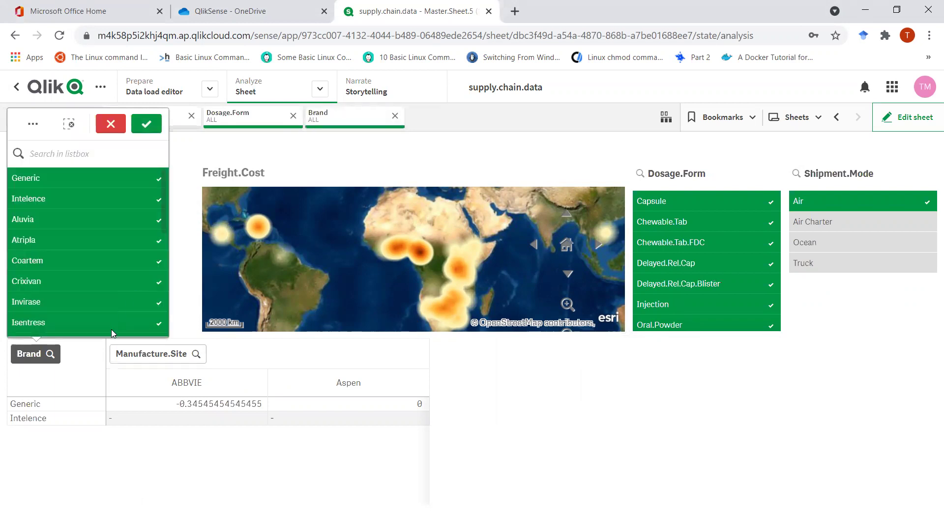
pyautogui.click(151, 360)
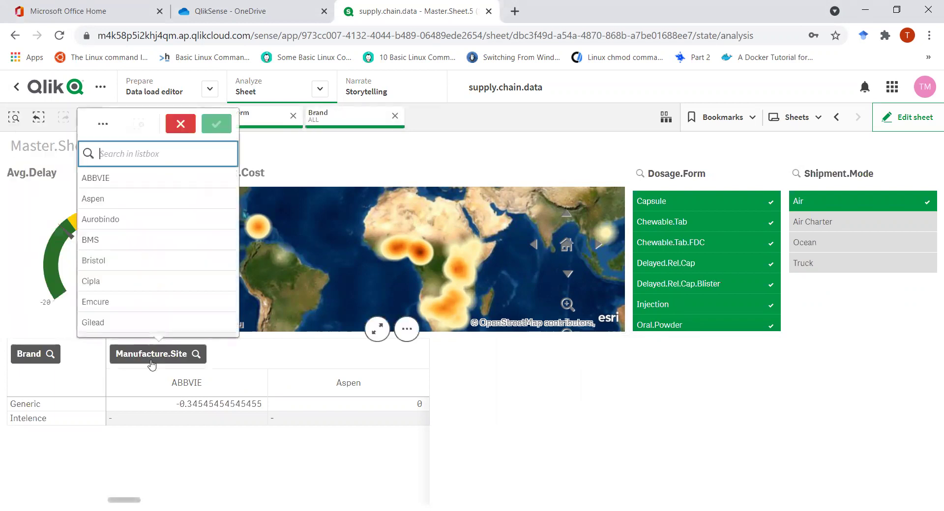
# Step: Select all values in the Manufacture.Site listbox and confirm
pyautogui.click(103, 124)
pyautogui.click(116, 152)
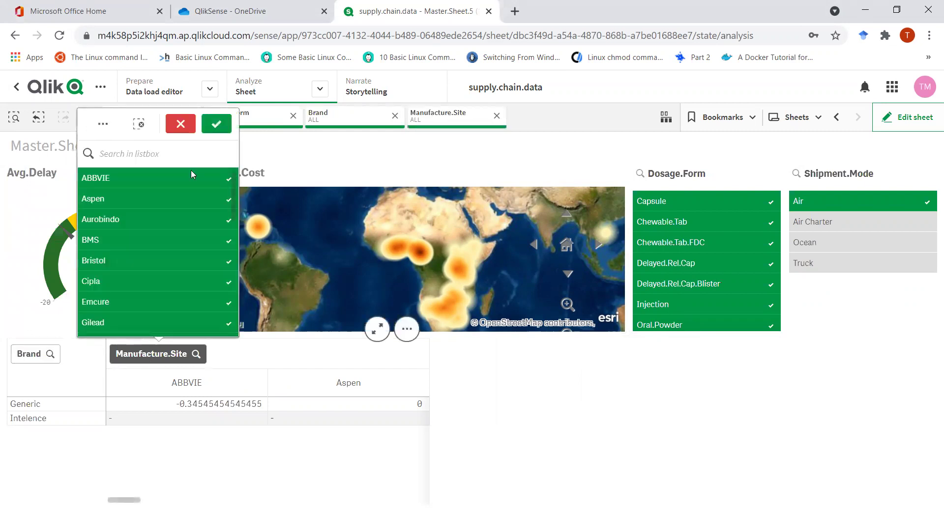
pyautogui.click(106, 345)
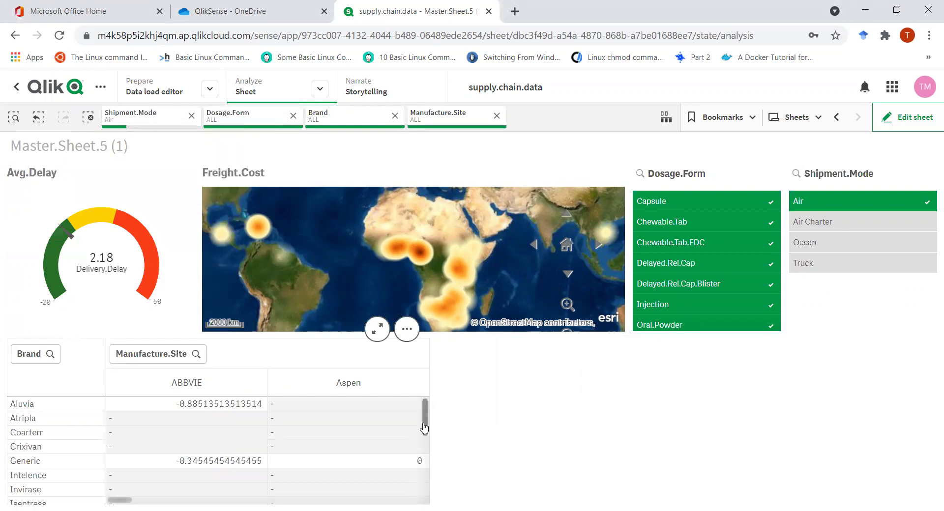
pyautogui.moveTo(120, 500); pyautogui.dragTo(98, 484)
# Step: Clear the Manufacture.Site selections and reselect every site
pyautogui.click(161, 354)
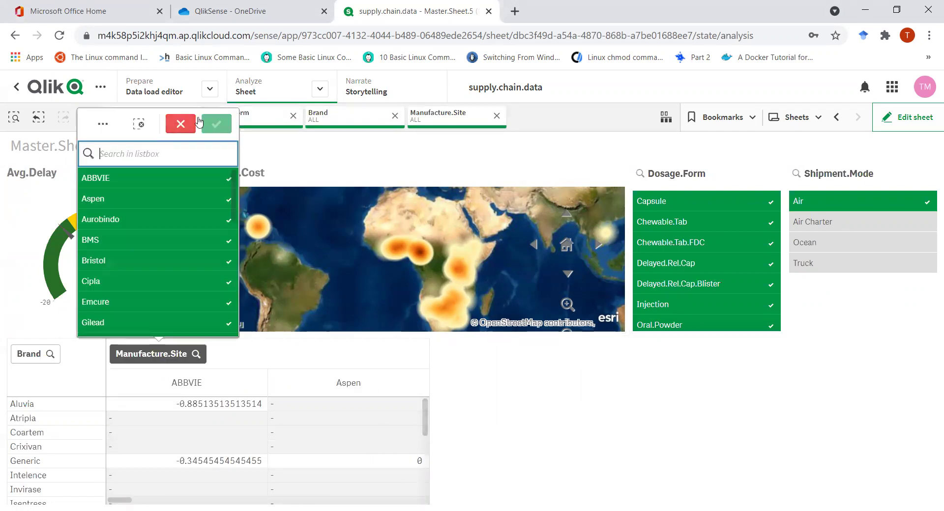
pyautogui.click(113, 180)
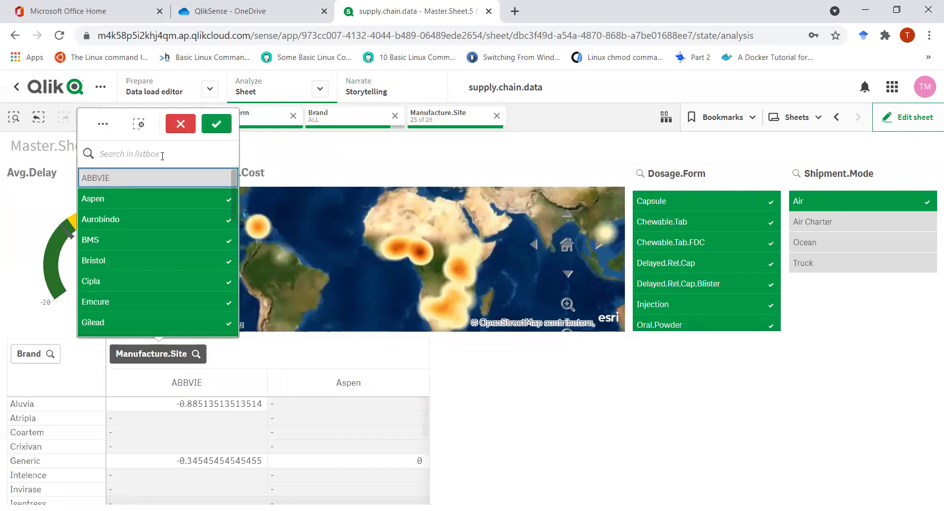
pyautogui.click(182, 126)
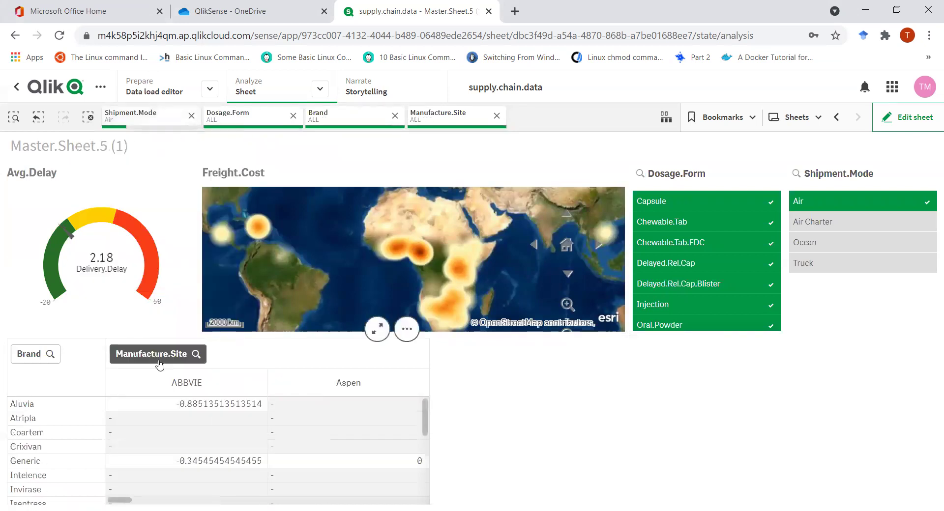
pyautogui.click(127, 358)
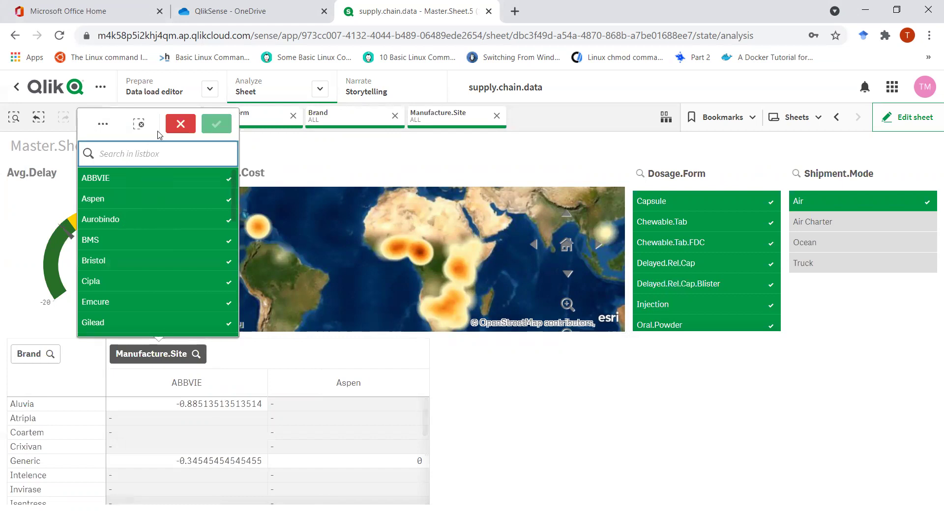
pyautogui.click(112, 129)
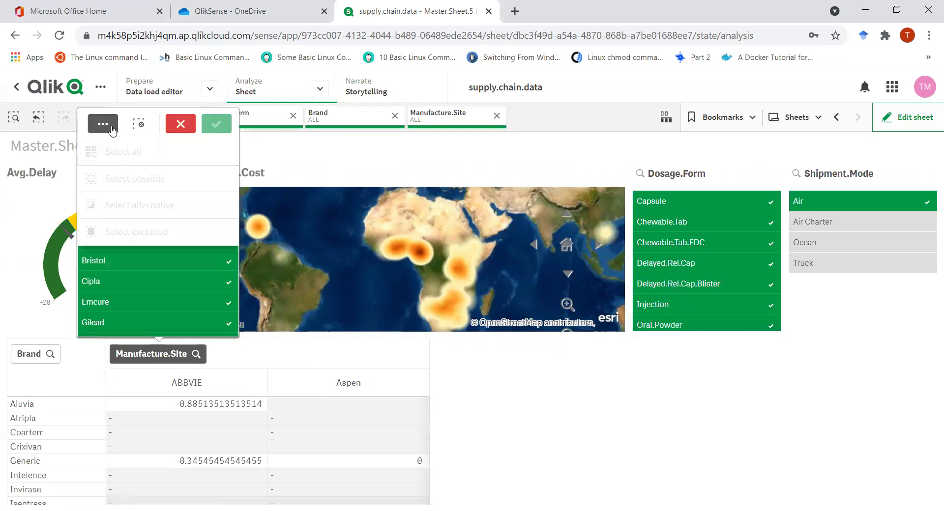
pyautogui.click(139, 126)
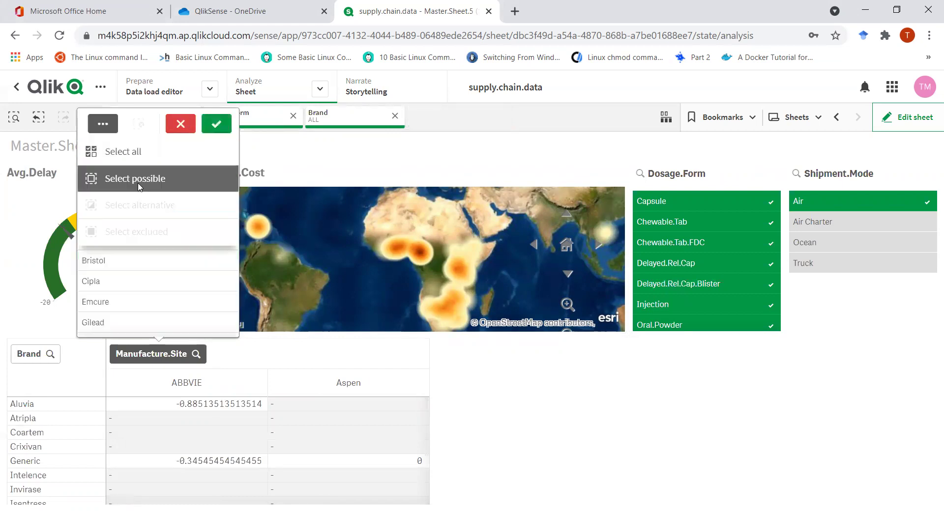
pyautogui.click(137, 154)
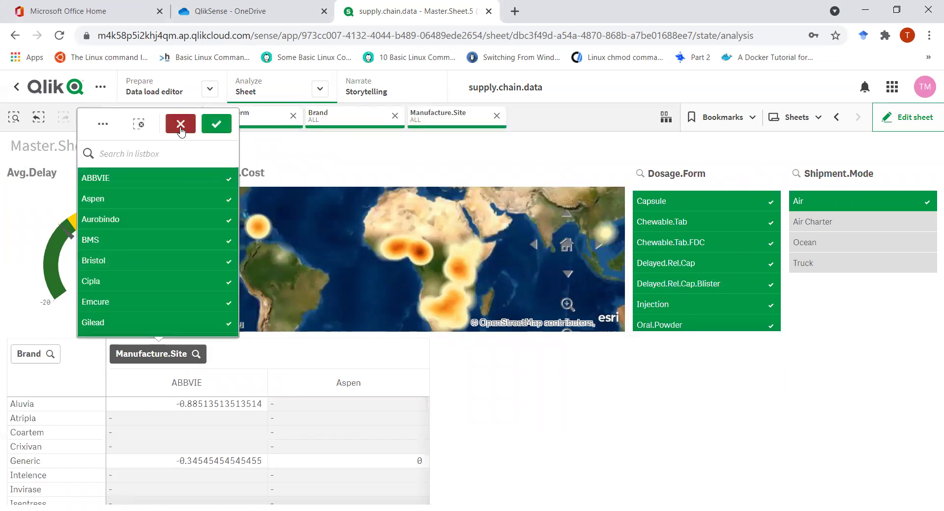
pyautogui.click(217, 123)
# Step: Deselect ABBVIE, Aspen, Aurobindo, Novartis, Ranbaxy and Remedica, then widen the table across the sheet
pyautogui.click(141, 364)
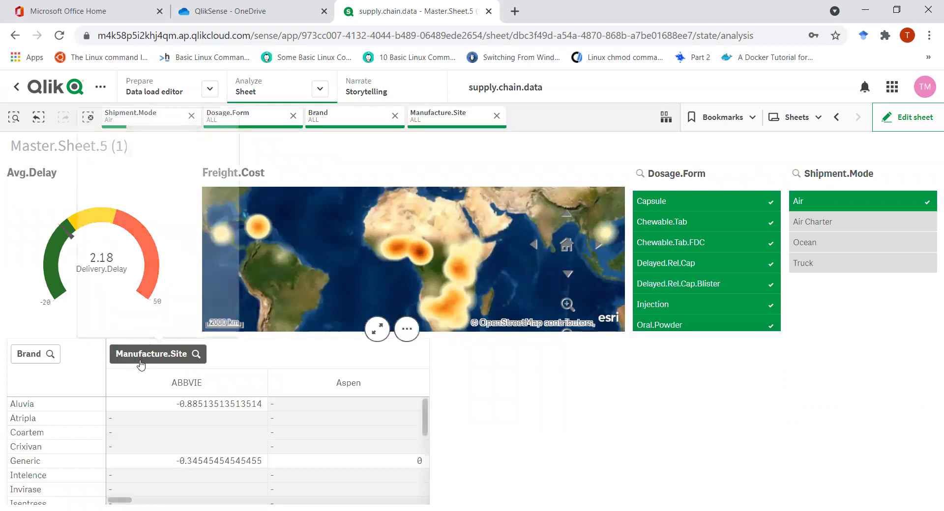
pyautogui.moveTo(118, 180)
pyautogui.mouseDown()
pyautogui.moveTo(121, 258)
pyautogui.moveTo(143, 311)
pyautogui.moveTo(145, 219)
pyautogui.moveTo(141, 320)
pyautogui.moveTo(178, 281)
pyautogui.mouseUp()
pyautogui.scroll(-3, 177, 278)
pyautogui.moveTo(119, 264)
pyautogui.mouseDown()
pyautogui.moveTo(141, 201)
pyautogui.moveTo(175, 269)
pyautogui.mouseUp()
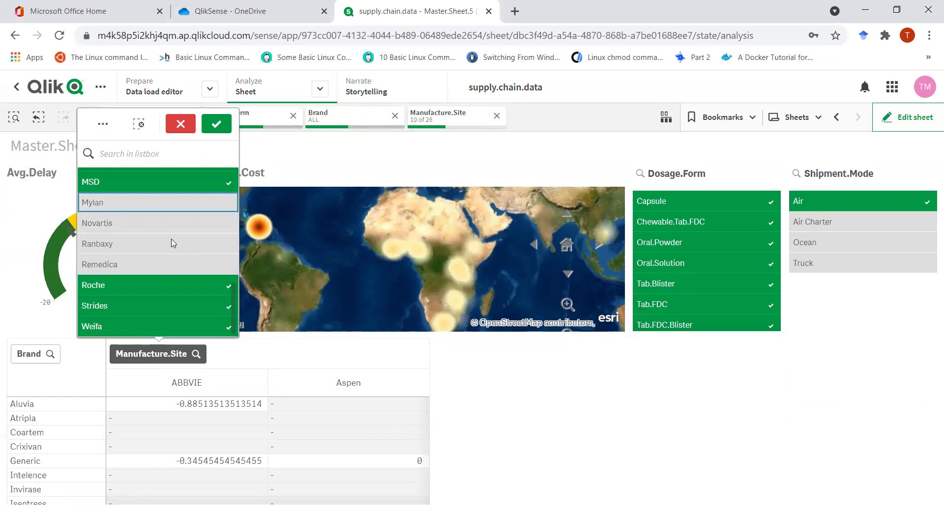
pyautogui.scroll(5, 173, 243)
pyautogui.click(227, 126)
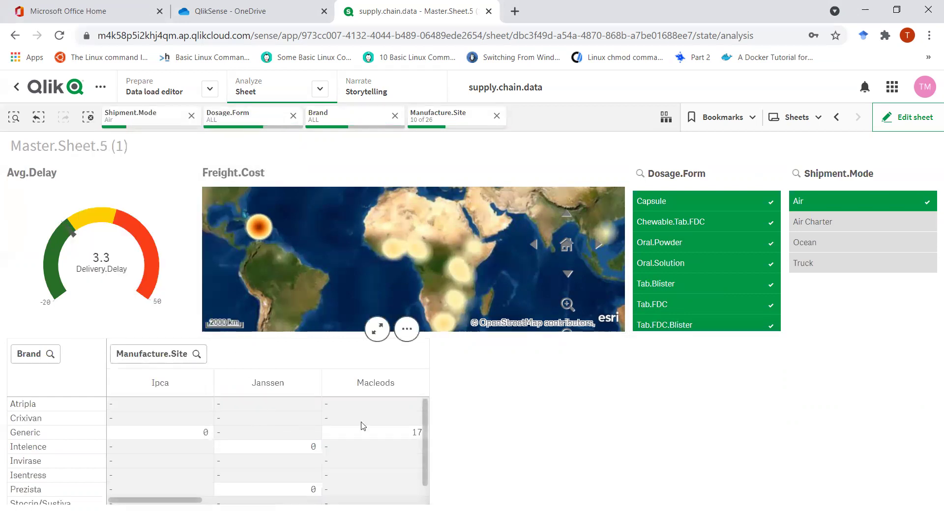
pyautogui.click(907, 117)
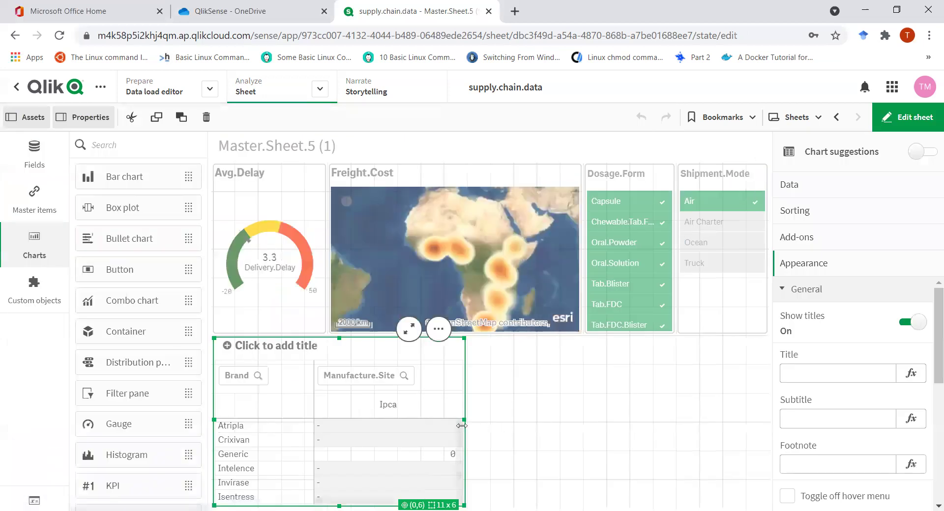
pyautogui.moveTo(461, 423); pyautogui.dragTo(766, 408)
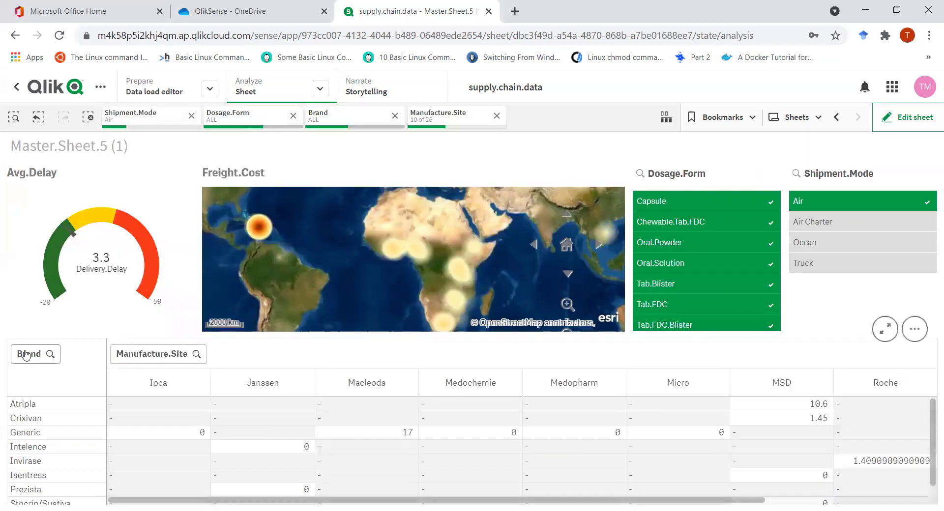
# Step: Try deselecting Atripla, Crixivan and Videx EC in Brand, then cancel the change
pyautogui.click(34, 354)
pyautogui.moveTo(43, 179); pyautogui.dragTo(54, 305)
pyautogui.scroll(-5, 53, 302)
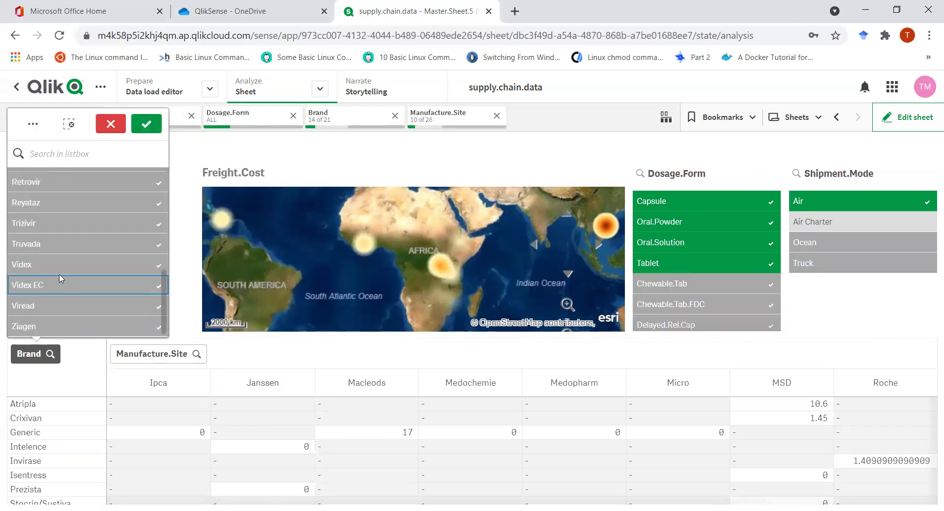
pyautogui.click(63, 281)
pyautogui.click(110, 125)
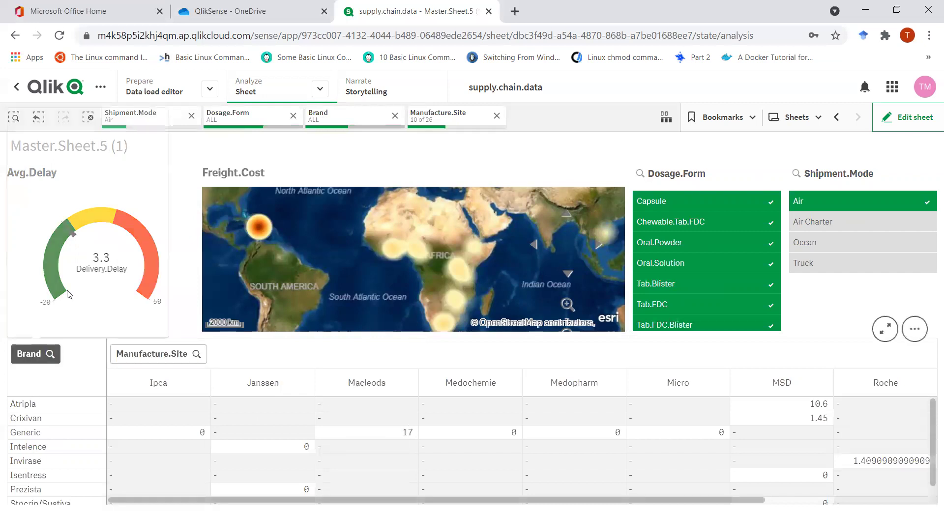
# Step: Clear Brand, apply a bulk selection, toggle Invirase, Intelence and Generic for 15 of 21 brands
pyautogui.click(70, 125)
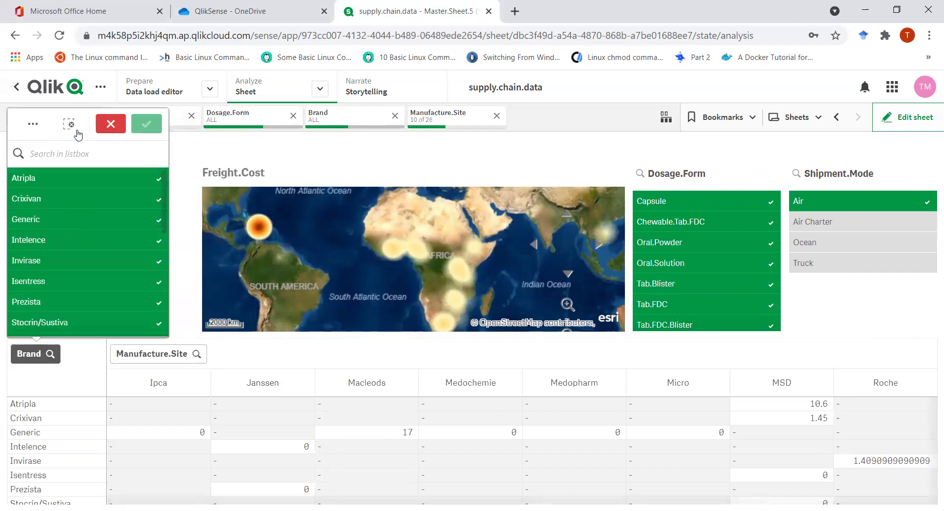
pyautogui.click(30, 125)
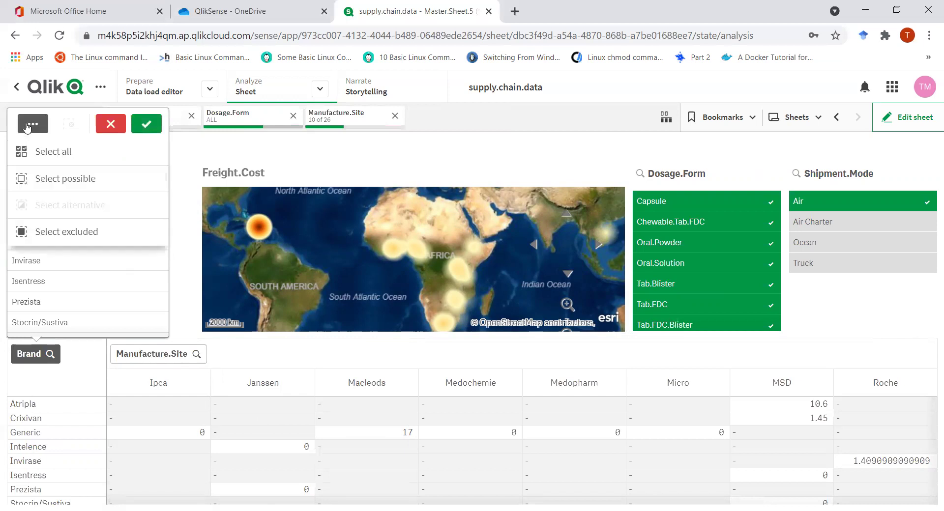
pyautogui.click(66, 240)
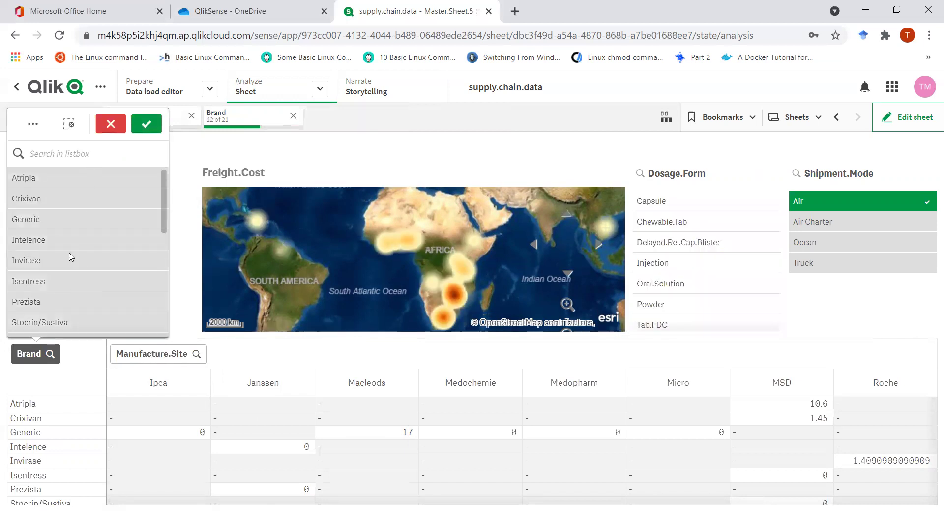
pyautogui.click(69, 258)
pyautogui.click(70, 238)
pyautogui.click(75, 221)
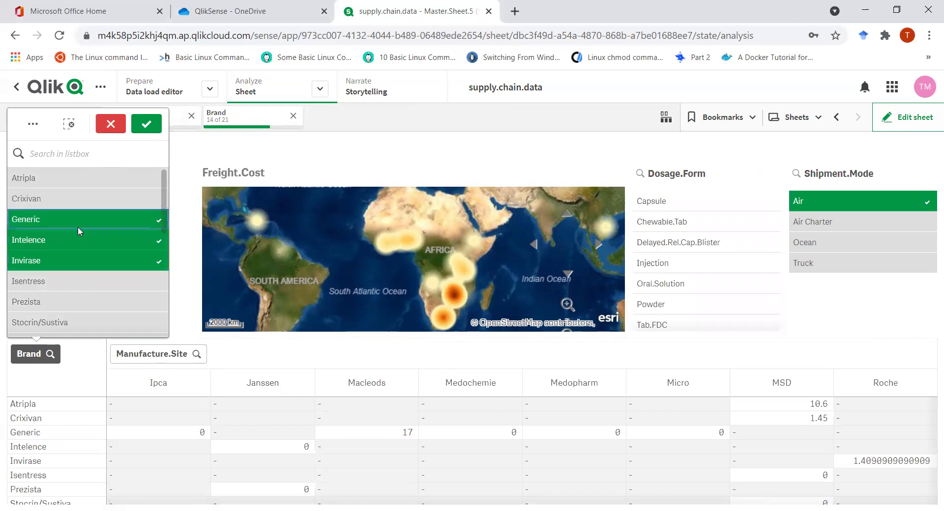
pyautogui.click(146, 124)
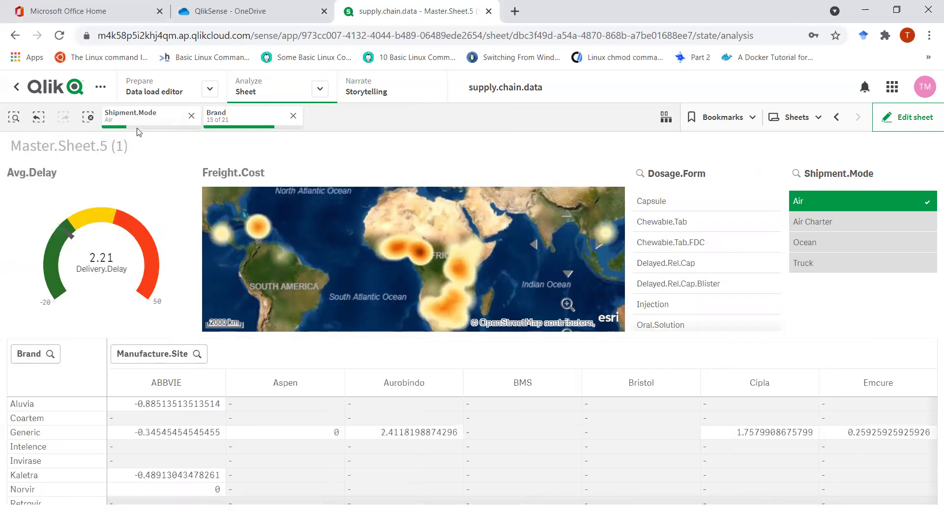
# Step: Select the Roche, Remedica and Ranbaxy manufacture sites
pyautogui.click(191, 355)
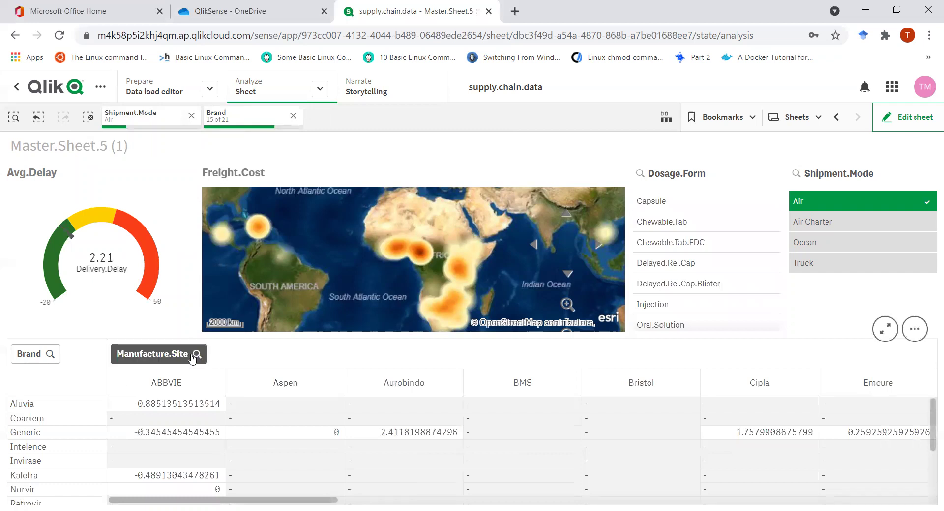
pyautogui.scroll(-5, 130, 270)
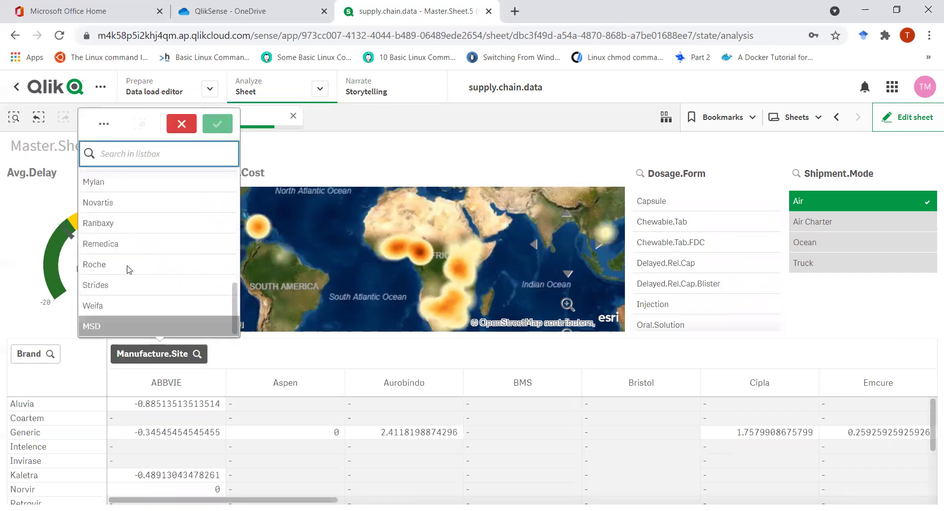
pyautogui.click(129, 265)
pyautogui.click(130, 244)
pyautogui.click(130, 223)
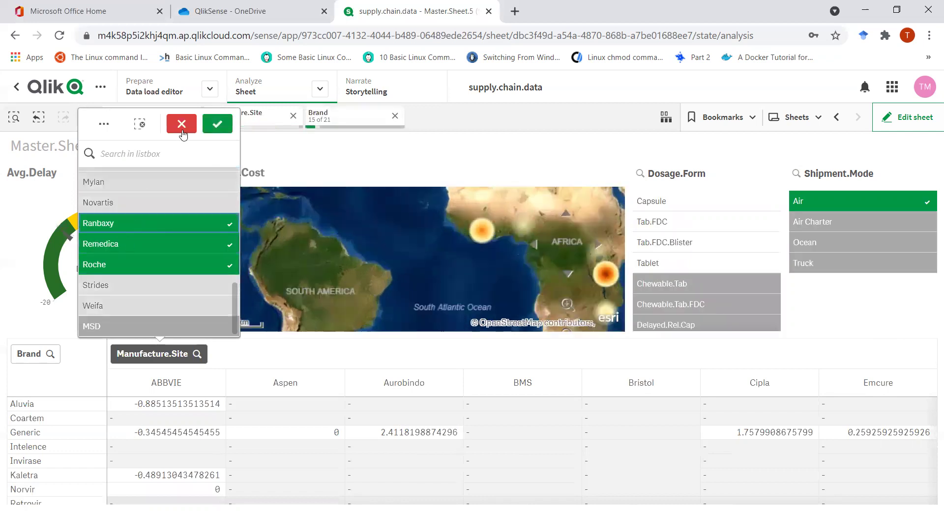
pyautogui.click(217, 124)
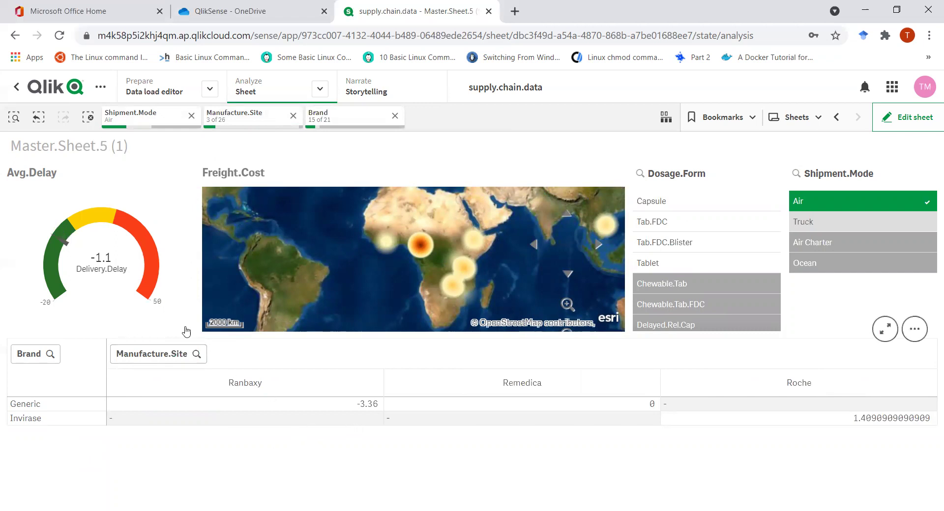
# Step: Add Bristol to the selected manufacture sites
pyautogui.click(148, 352)
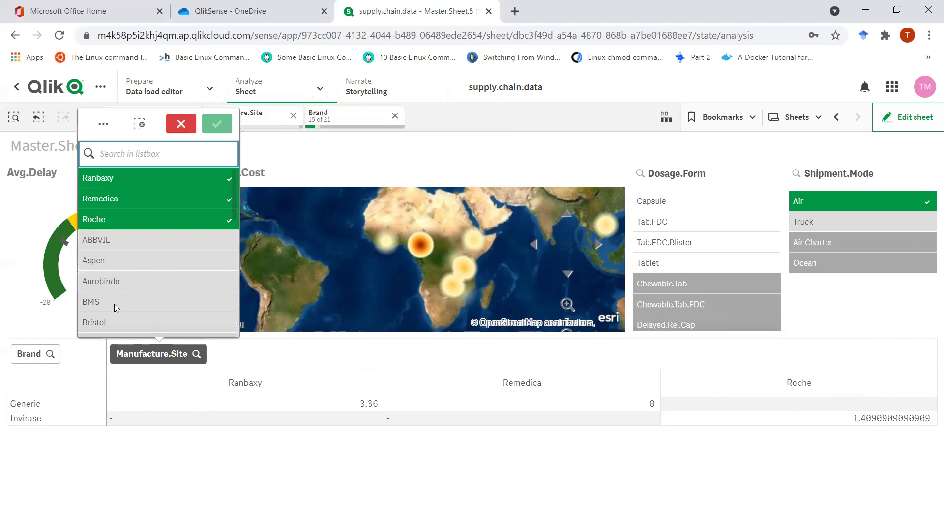
pyautogui.click(117, 305)
pyautogui.click(117, 323)
pyautogui.click(132, 305)
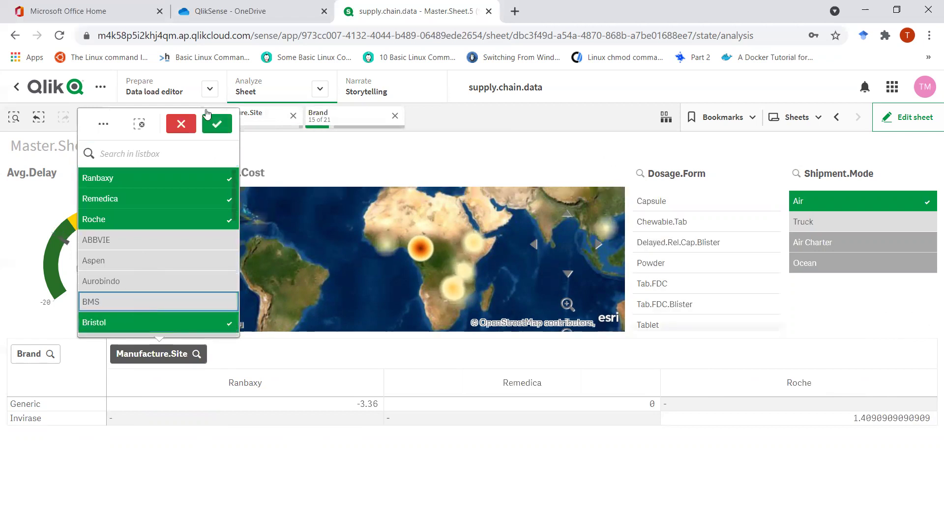
pyautogui.click(217, 123)
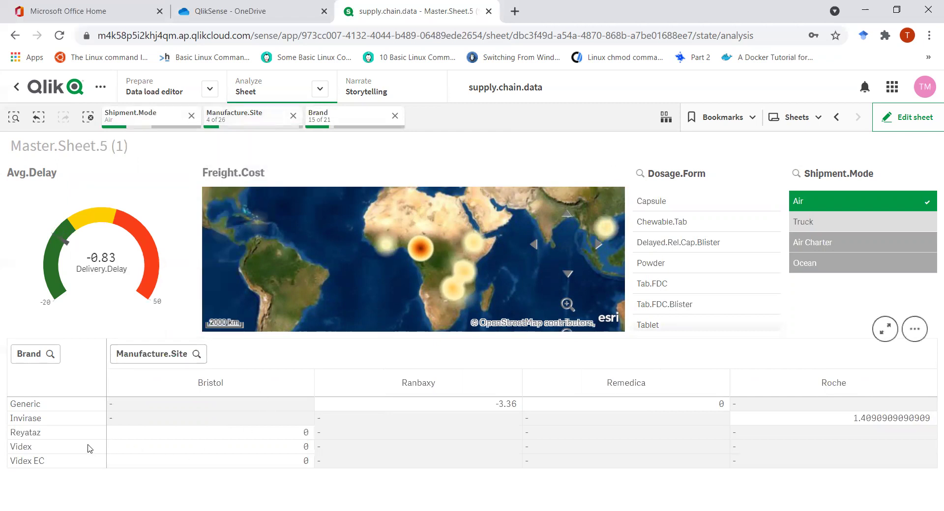
# Step: Add Viracept to the selected brands
pyautogui.click(34, 355)
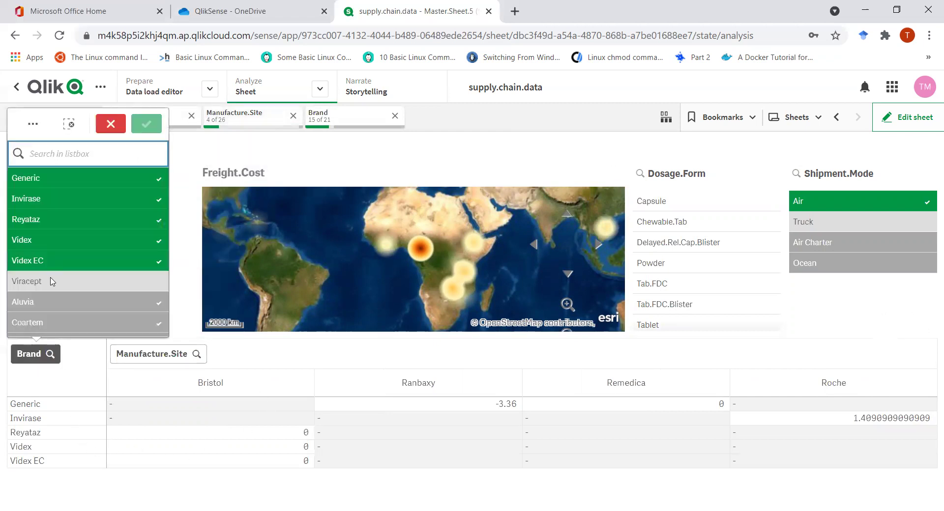
pyautogui.click(43, 285)
pyautogui.click(53, 302)
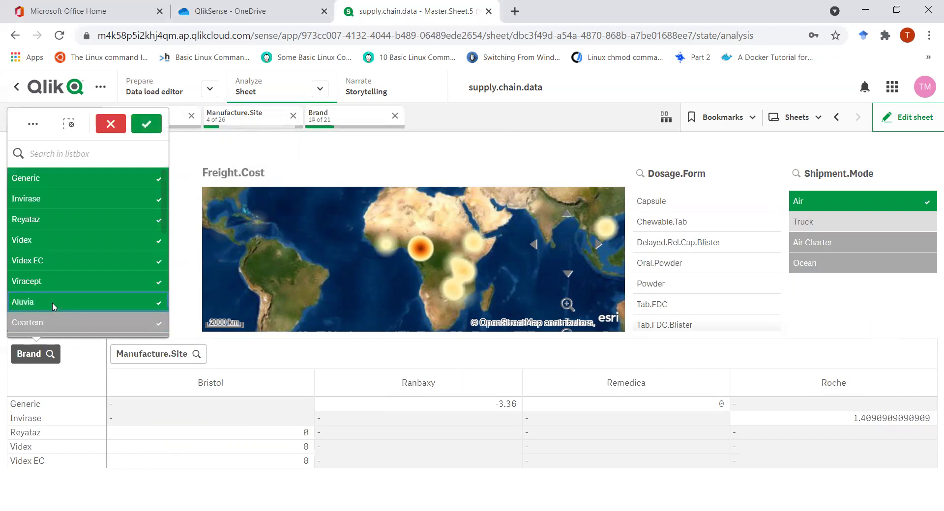
pyautogui.click(146, 124)
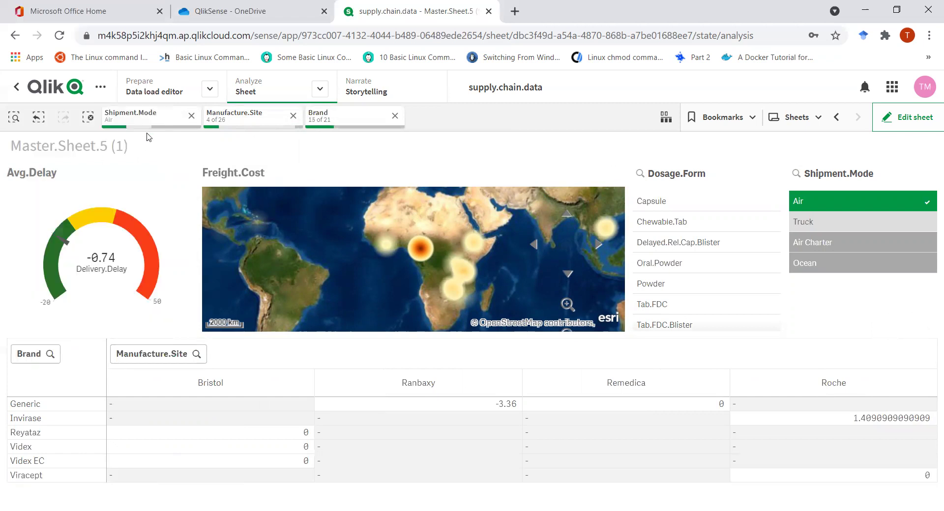
# Step: Select Air, Air Charter, Truck and Ocean in the Shipment.Mode filter
pyautogui.moveTo(152, 476)
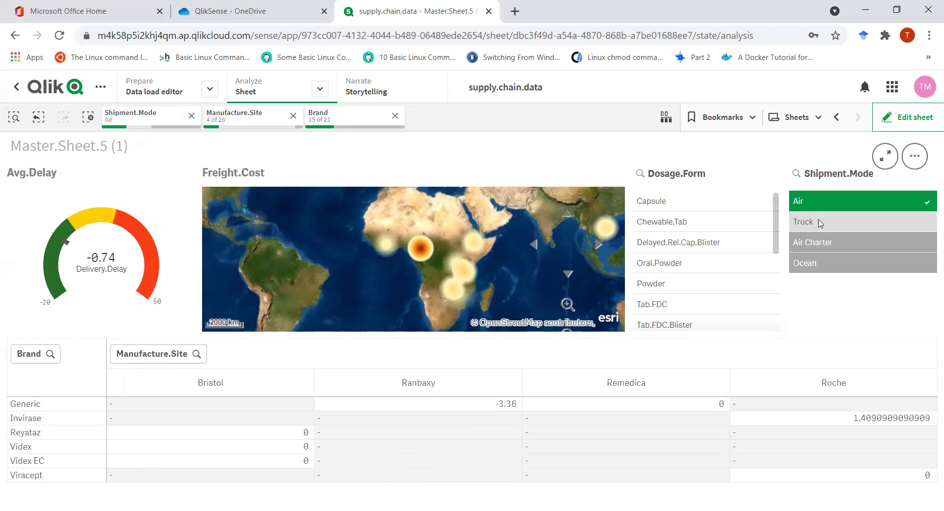
pyautogui.click(809, 243)
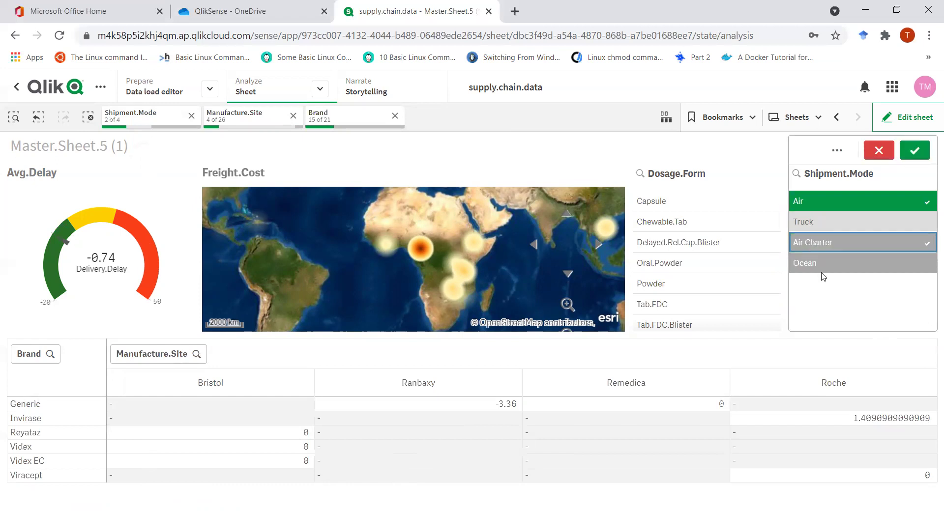
pyautogui.click(818, 252)
pyautogui.click(913, 151)
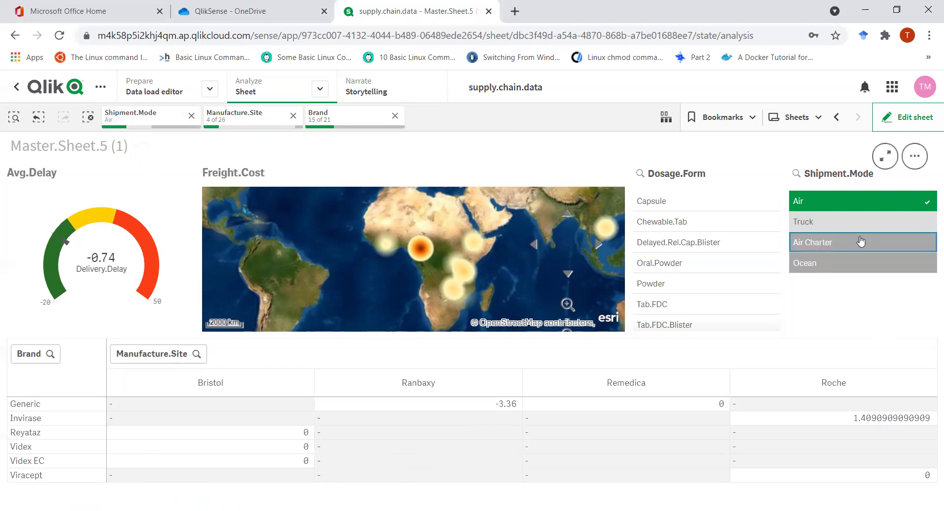
pyautogui.click(820, 222)
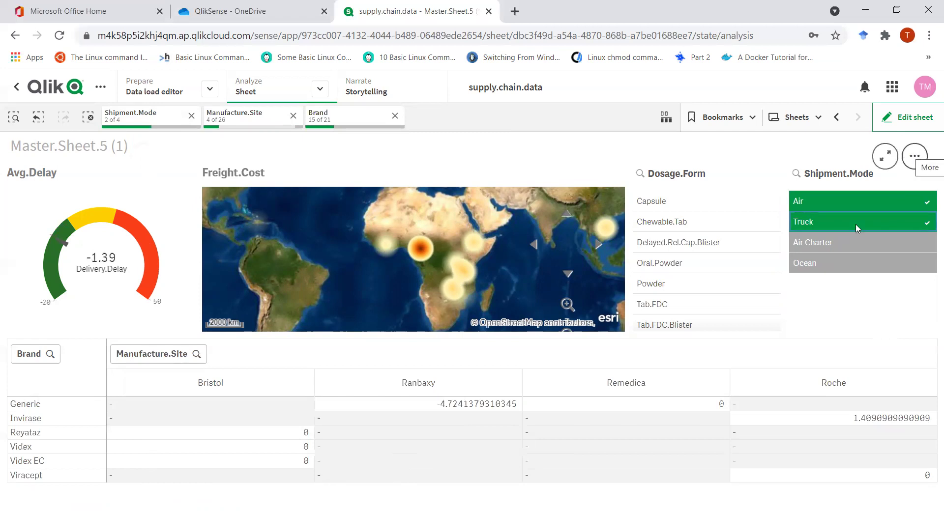
pyautogui.press('Down')
pyautogui.press('space')
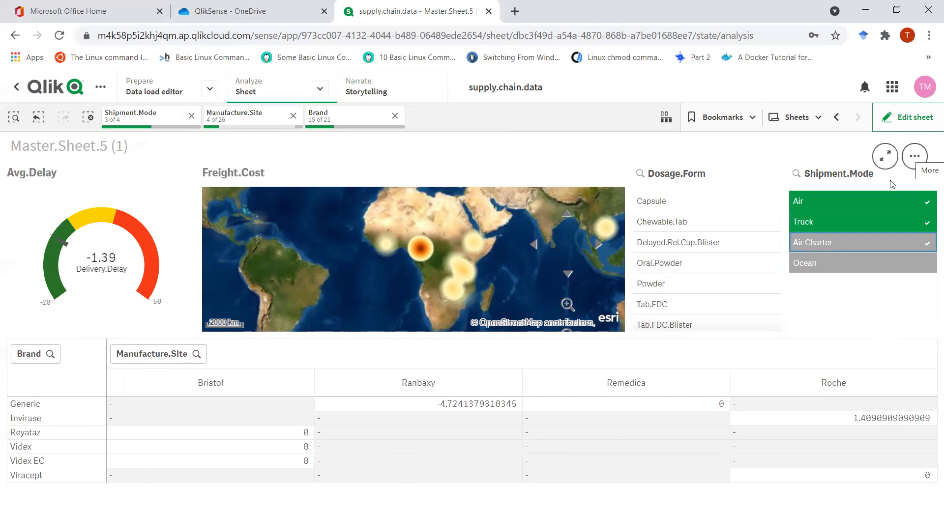
pyautogui.click(810, 270)
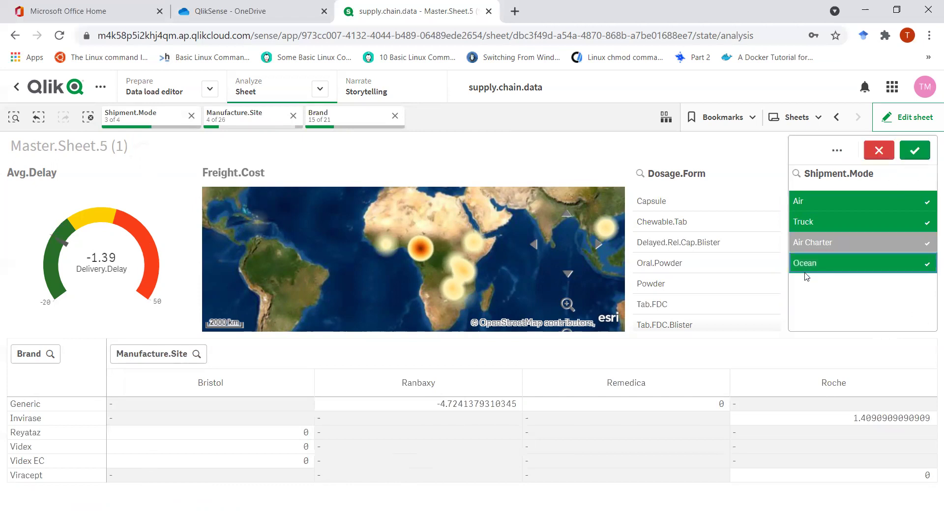
pyautogui.click(915, 150)
# Step: Filter Dosage.Form to Delayed.Rel.Cap.Blister, Chewable.Tab and Capsule
pyautogui.click(730, 244)
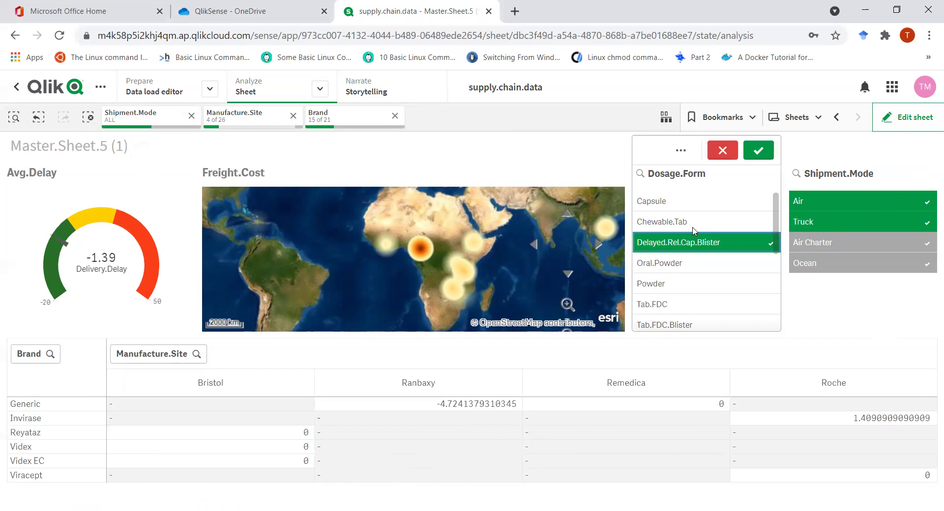
pyautogui.click(697, 220)
pyautogui.click(688, 244)
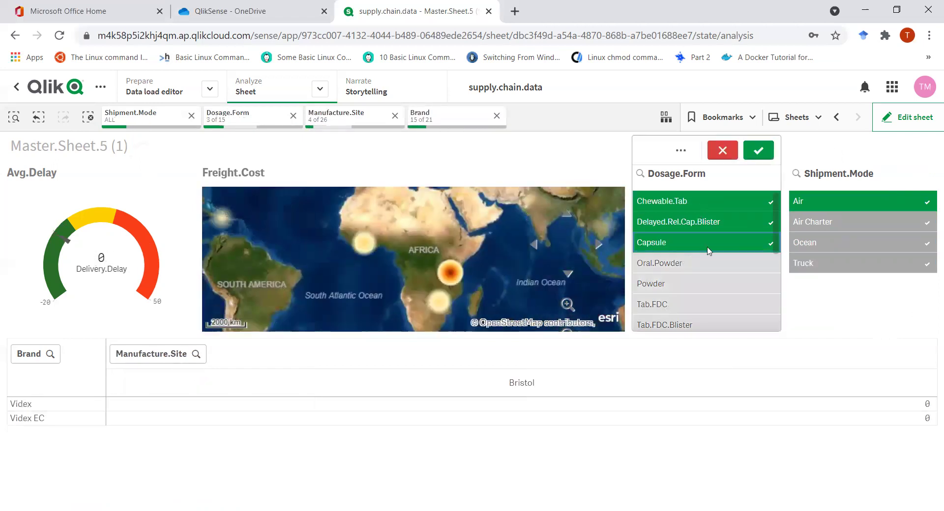
pyautogui.click(757, 150)
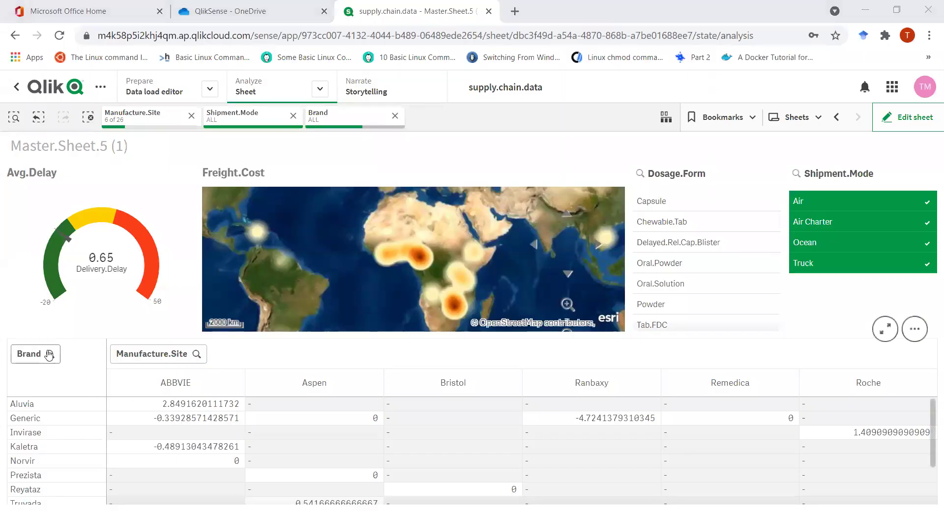
pyautogui.scroll(-3, 72, 455)
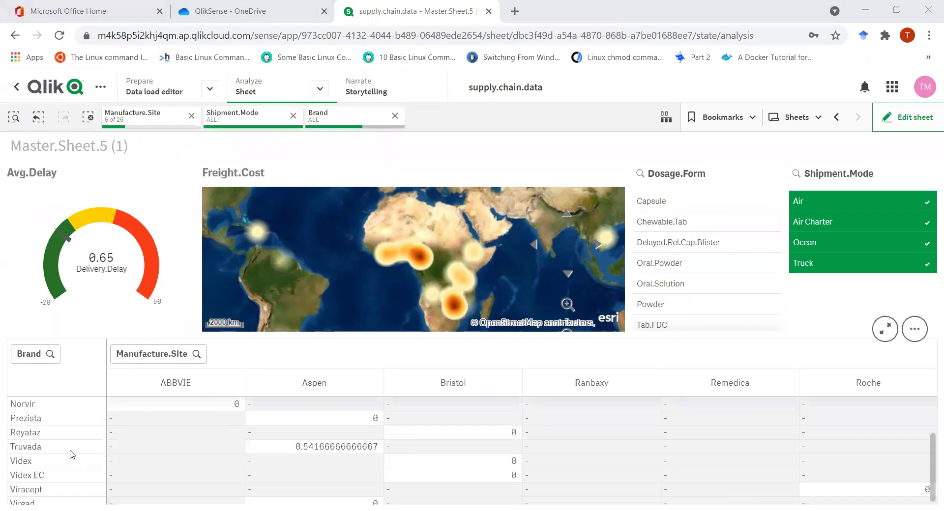
pyautogui.scroll(3, 72, 454)
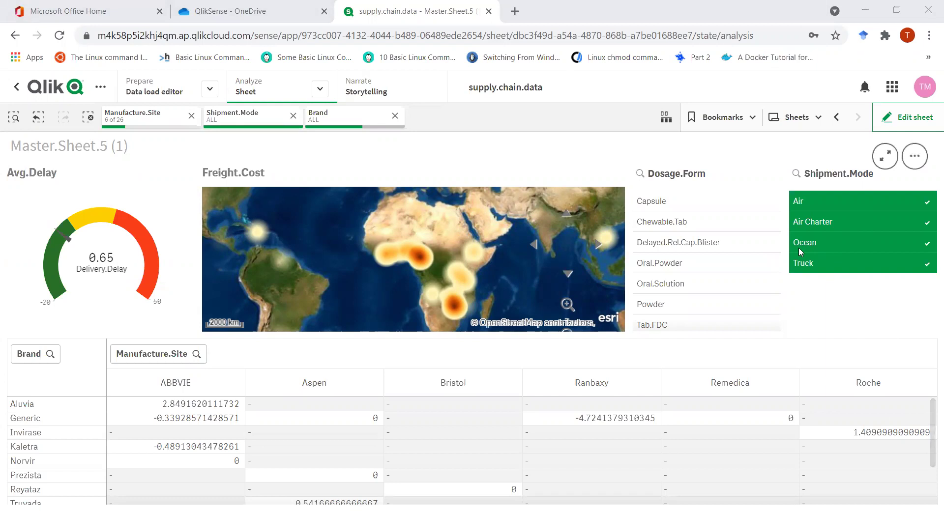
pyautogui.click(674, 206)
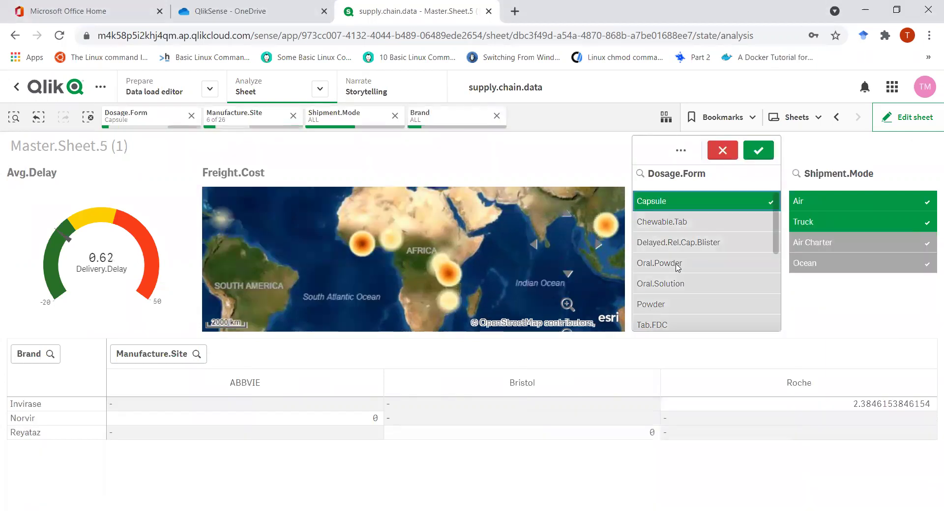
pyautogui.click(677, 266)
pyautogui.click(676, 286)
pyautogui.click(669, 306)
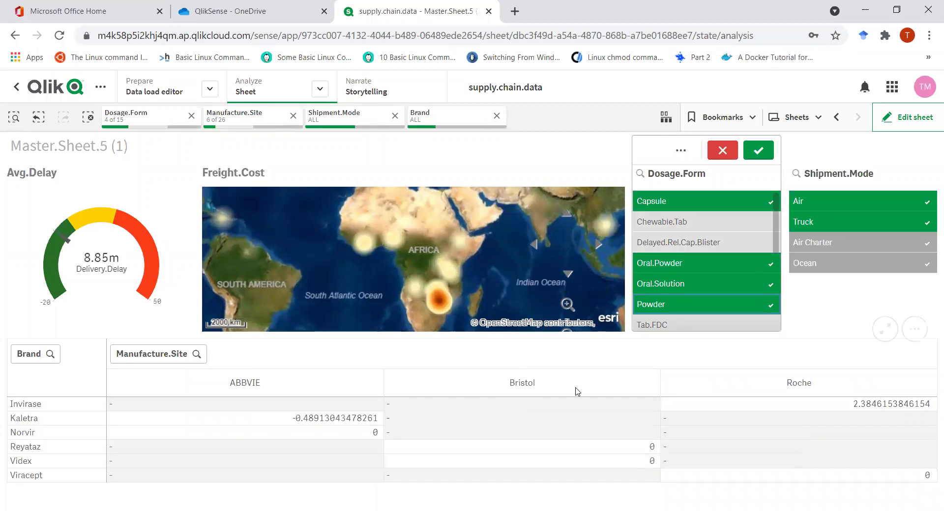
pyautogui.click(661, 302)
pyautogui.click(674, 286)
pyautogui.click(758, 150)
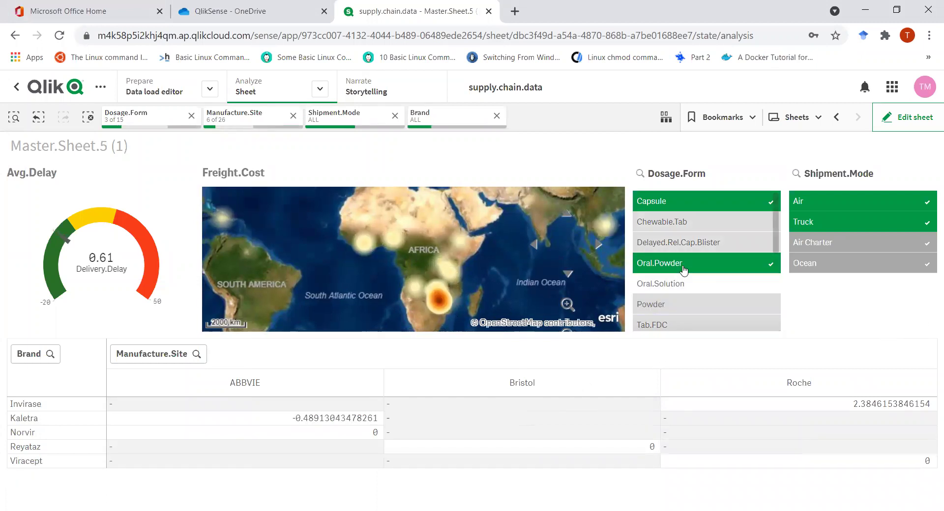
pyautogui.click(691, 199)
pyautogui.click(687, 220)
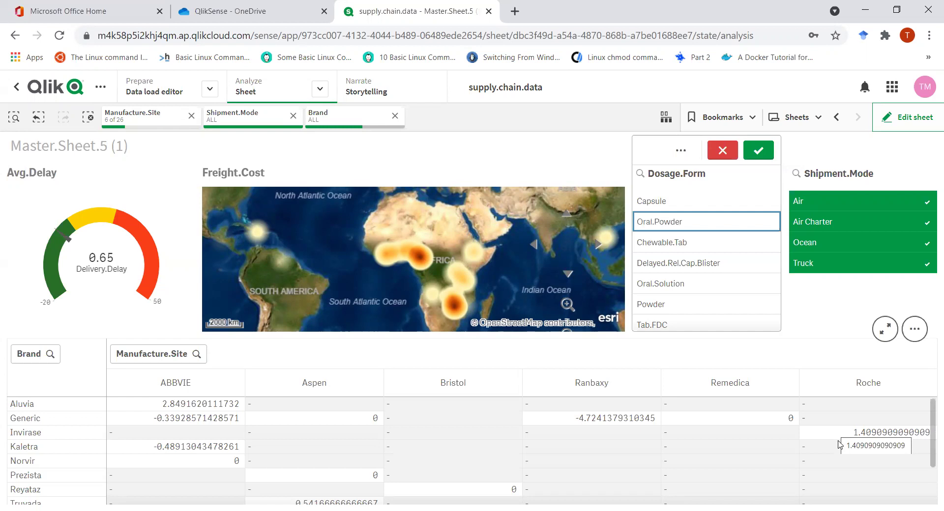
# Step: Reselect Shipment.Mode as Air and Air Charter, then add Ocean, excluding Truck
pyautogui.click(831, 243)
pyautogui.click(827, 262)
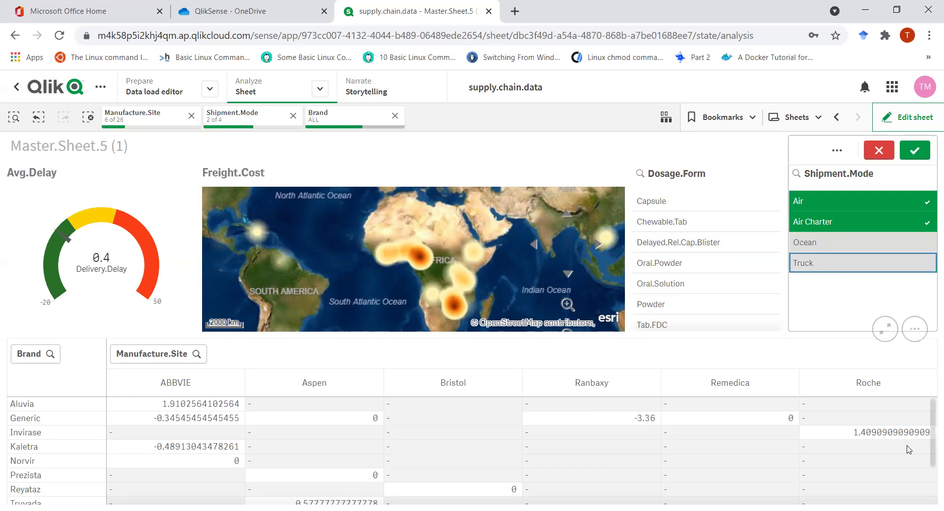
pyautogui.click(826, 225)
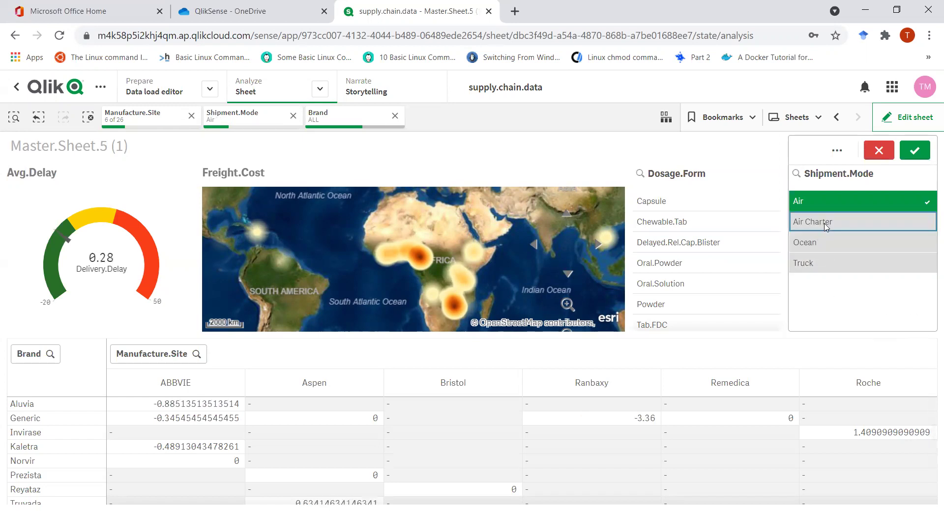
pyautogui.click(830, 202)
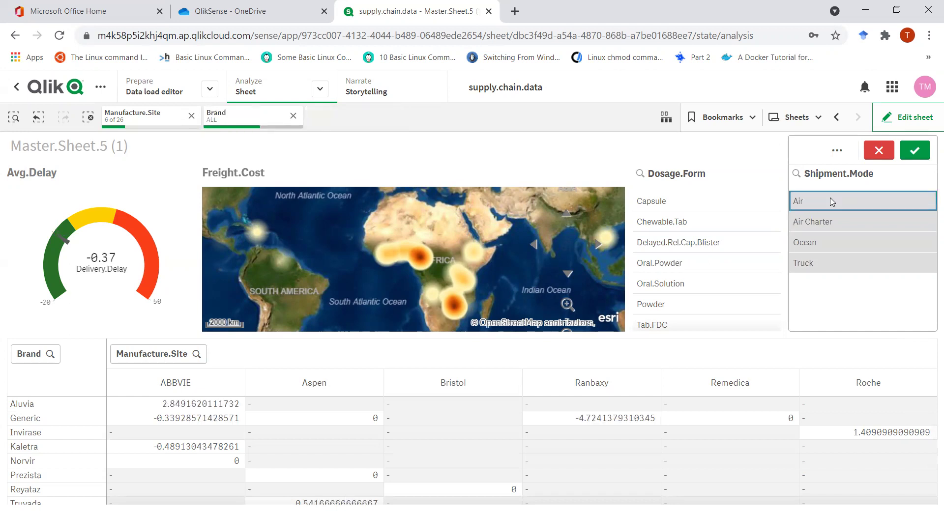
pyautogui.click(824, 224)
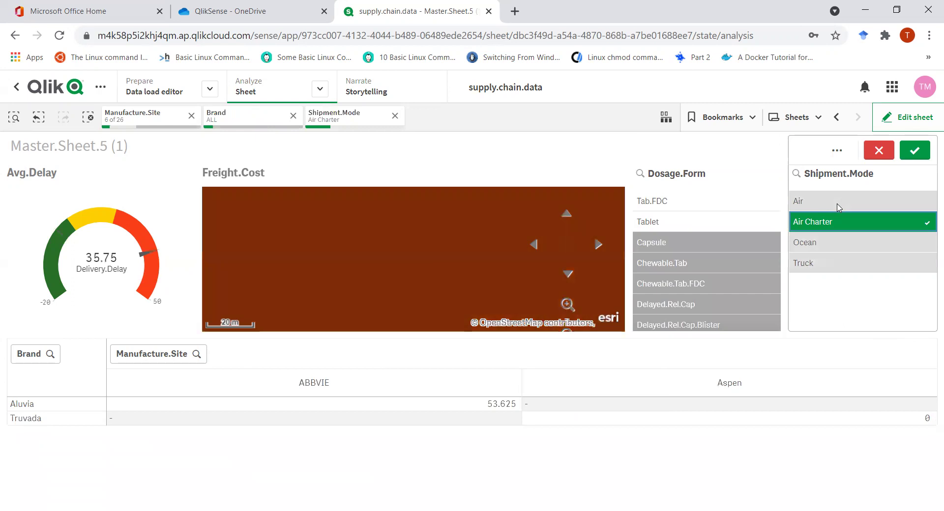
pyautogui.click(837, 203)
pyautogui.click(914, 151)
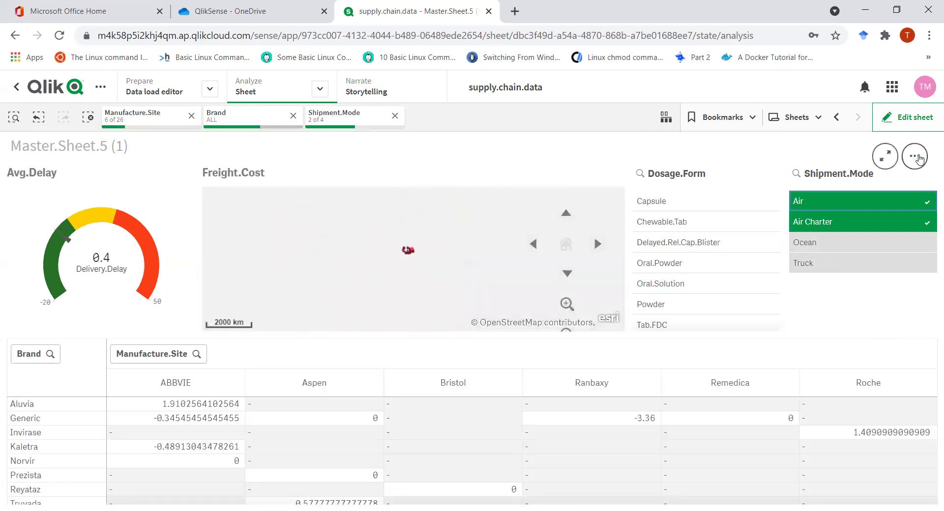
pyautogui.click(845, 253)
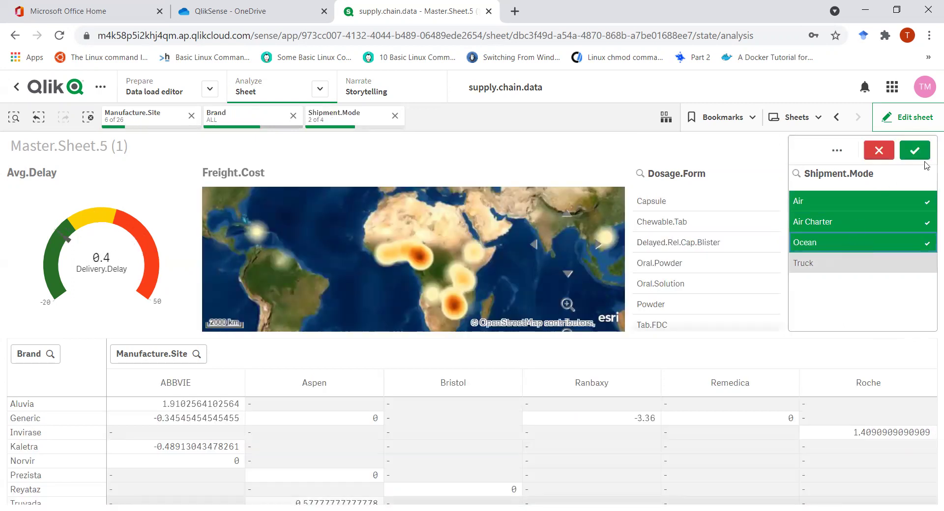
pyautogui.click(914, 154)
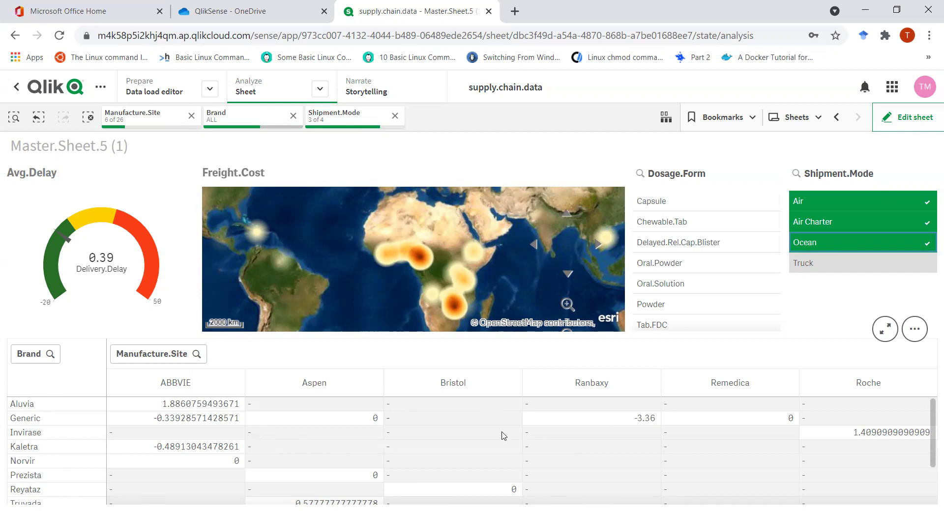
# Step: Shrink the pivot table from full width to a 7x6 grid block
pyautogui.click(907, 117)
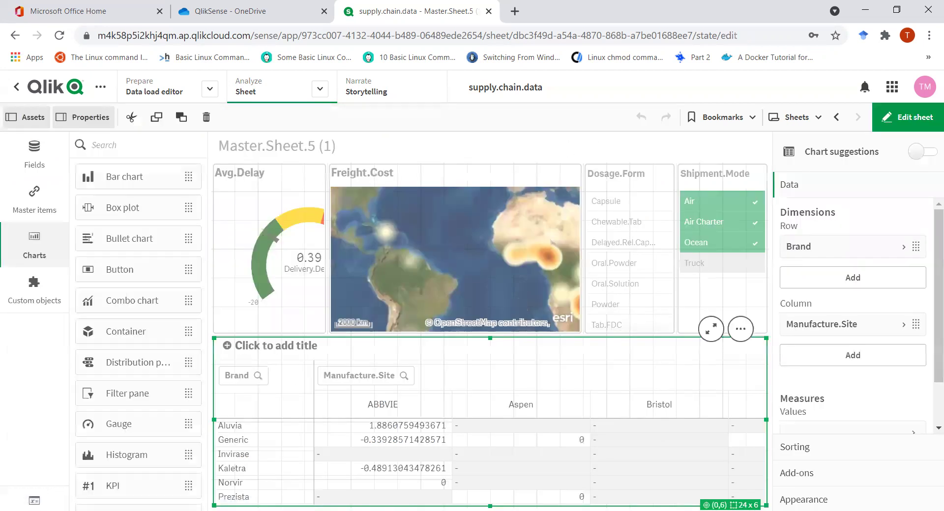
pyautogui.moveTo(687, 423); pyautogui.dragTo(368, 419)
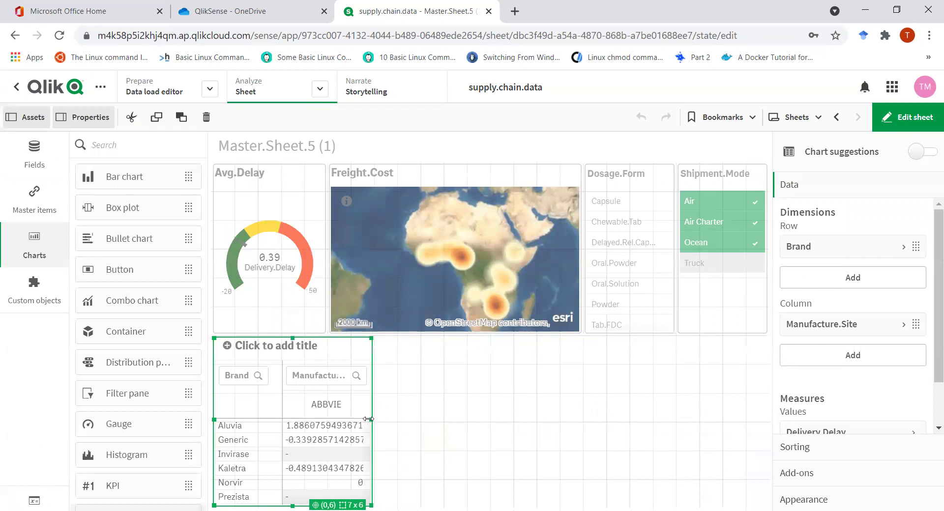
pyautogui.click(534, 447)
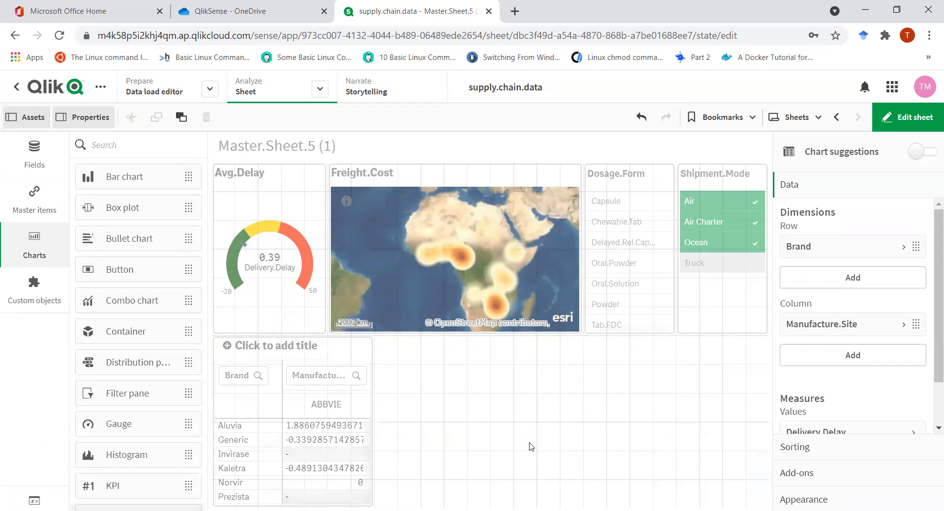